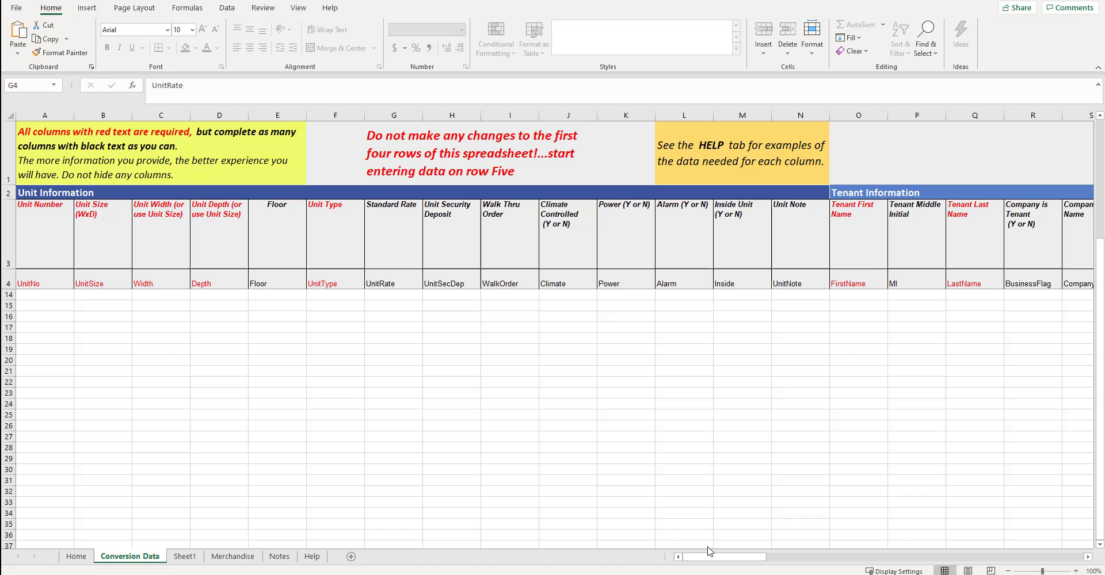
Step: Scroll across columns A to N to review row 14's unit 100 entry (10X10, Self Storage, 80.00)
{"action": "left_click_drag", "start_coordinate": [712, 561], "coordinate": [676, 564]}
{"action": "left_click", "coordinate": [738, 557]}
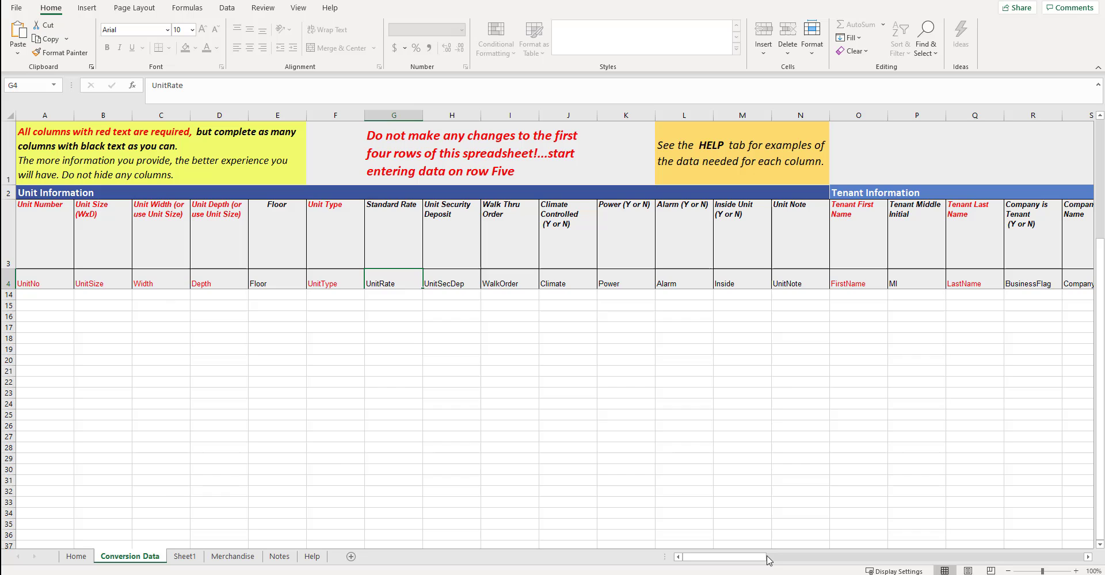
{"action": "left_click_drag", "start_coordinate": [750, 559], "coordinate": [810, 556]}
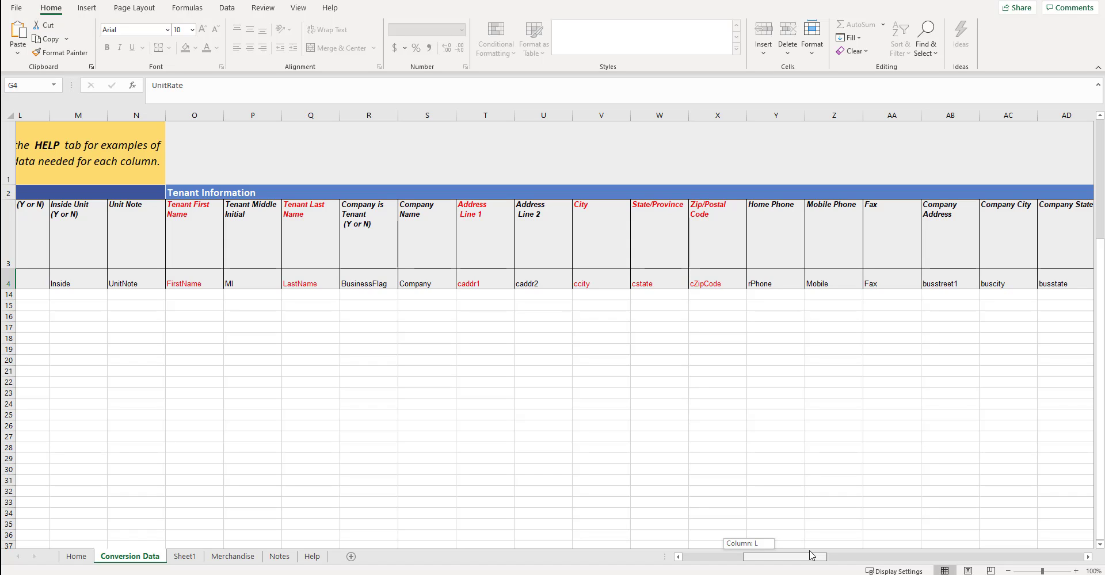
{"action": "left_click_drag", "start_coordinate": [811, 556], "coordinate": [980, 542]}
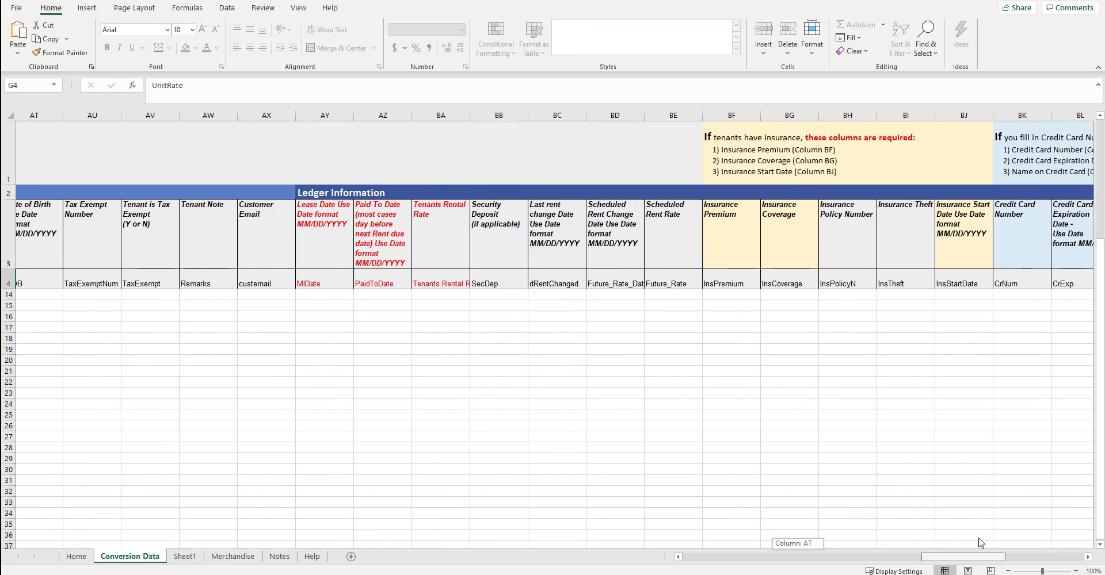
{"action": "left_click_drag", "start_coordinate": [980, 542], "coordinate": [701, 551]}
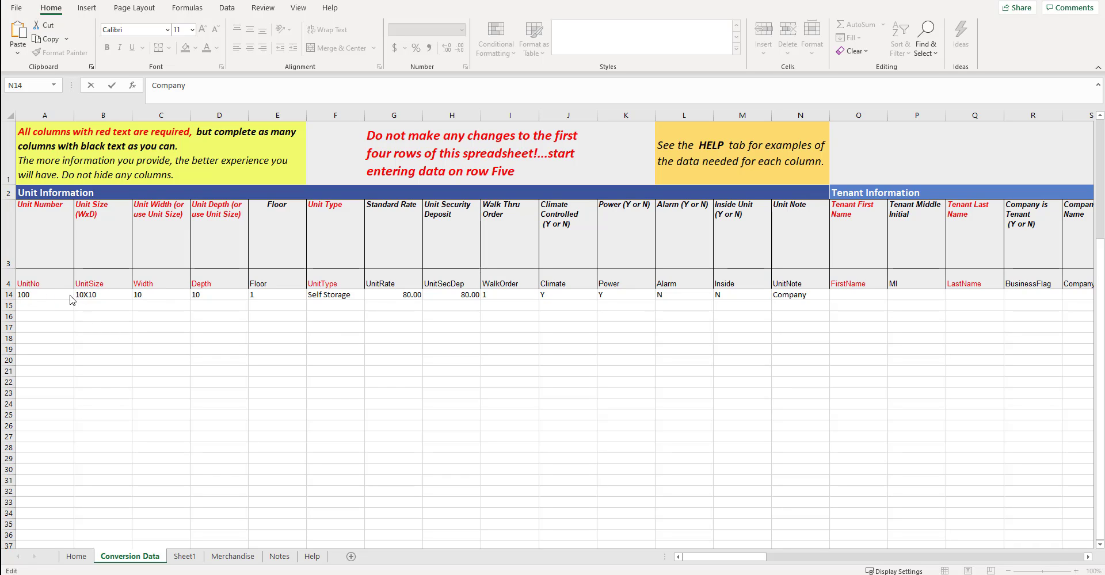
{"action": "left_click", "coordinate": [45, 296]}
{"action": "double_click", "coordinate": [46, 295]}
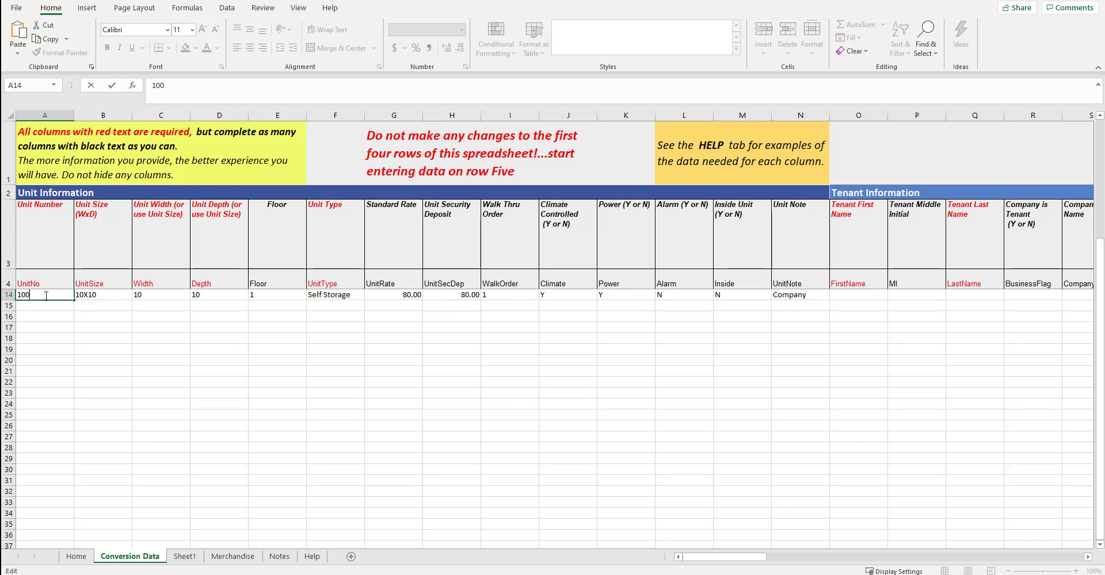
{"action": "key", "text": "BackSpace"}
{"action": "key", "text": "BackSpace"}
{"action": "key", "text": "BackSpace"}
{"action": "type", "text": "100"}
{"action": "left_click_drag", "start_coordinate": [46, 295], "coordinate": [12, 306]}
{"action": "left_click", "coordinate": [41, 295]}
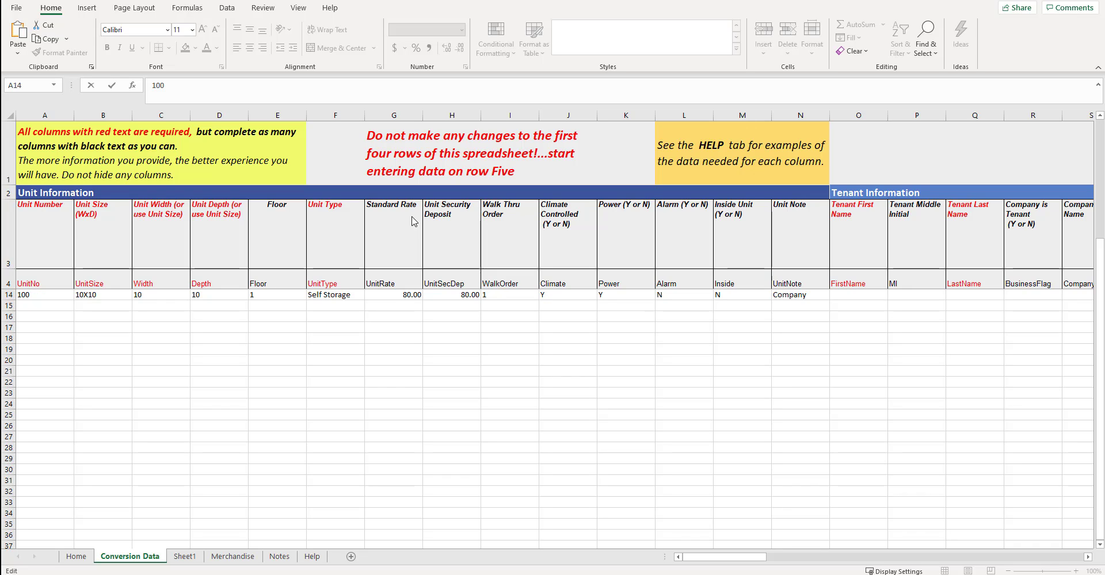
{"action": "left_click", "coordinate": [400, 296]}
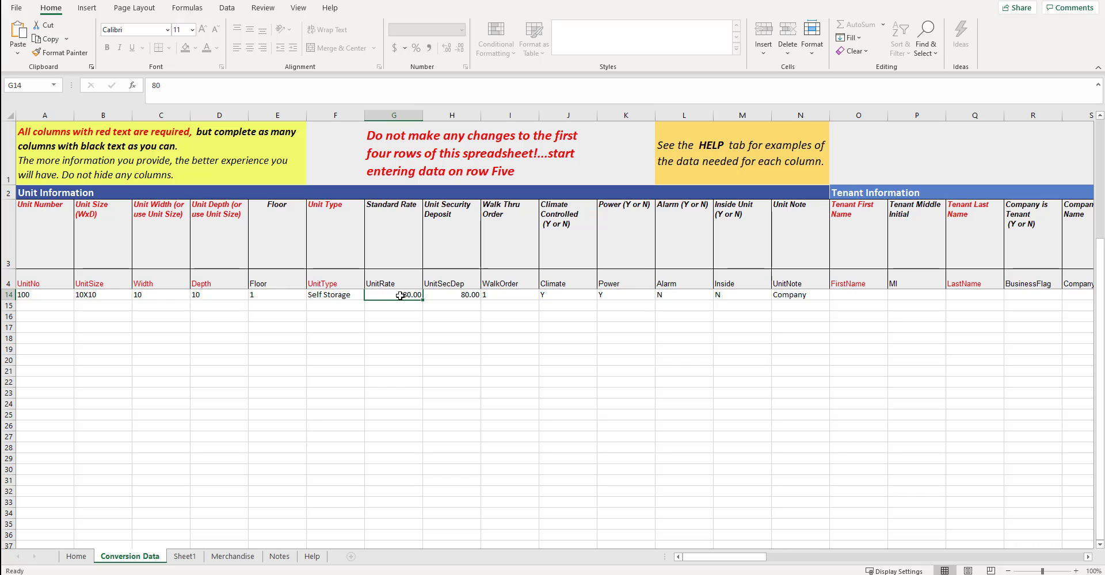
{"action": "left_click", "coordinate": [435, 305]}
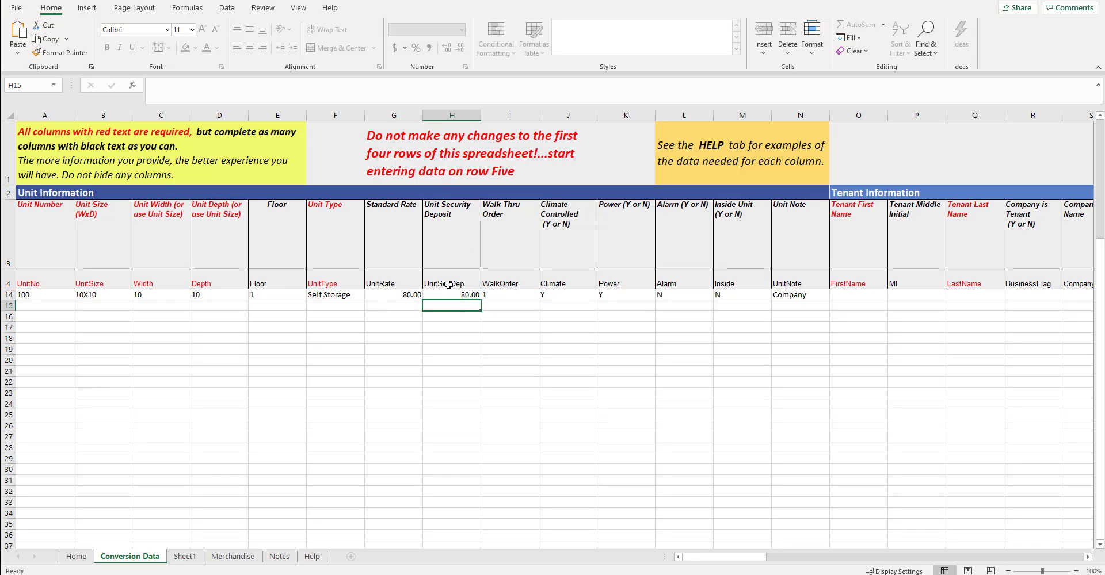
{"action": "left_click", "coordinate": [505, 295]}
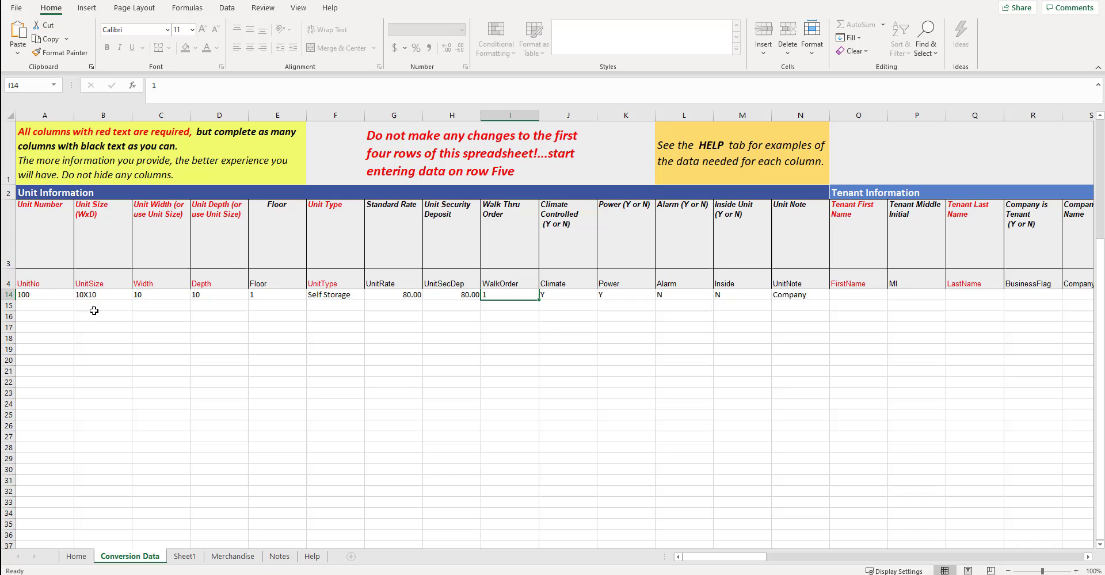
Step: Edit I14 so unit 100's walk-through order reads 10 instead of 1
{"action": "double_click", "coordinate": [504, 295]}
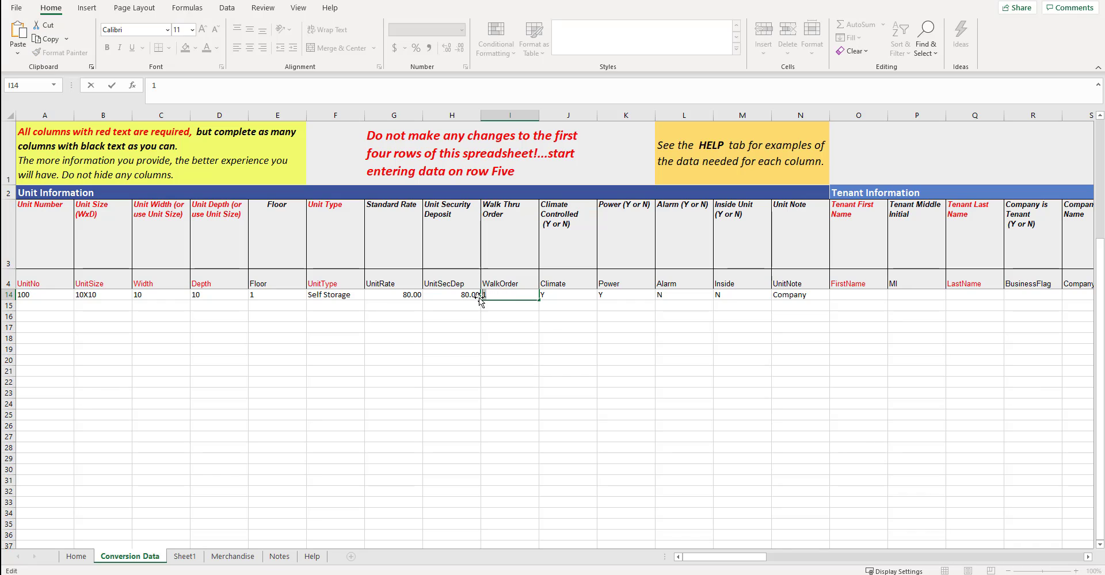
{"action": "type", "text": "0"}
{"action": "left_click", "coordinate": [629, 297]}
{"action": "left_click", "coordinate": [676, 293]}
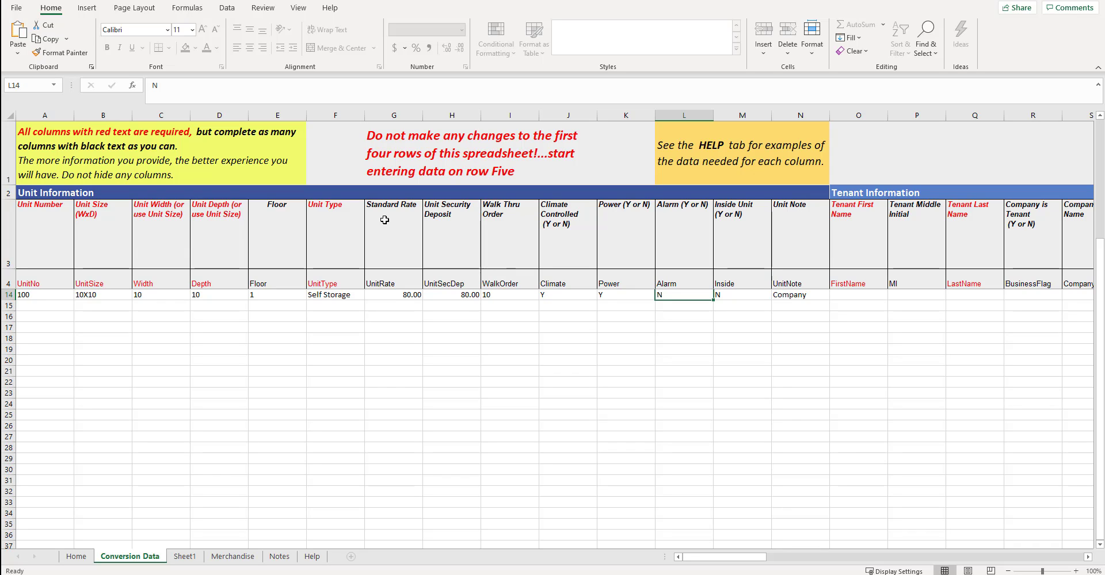
Step: Enter 101 in cell A15 to begin a new unit row
{"action": "left_click", "coordinate": [61, 309]}
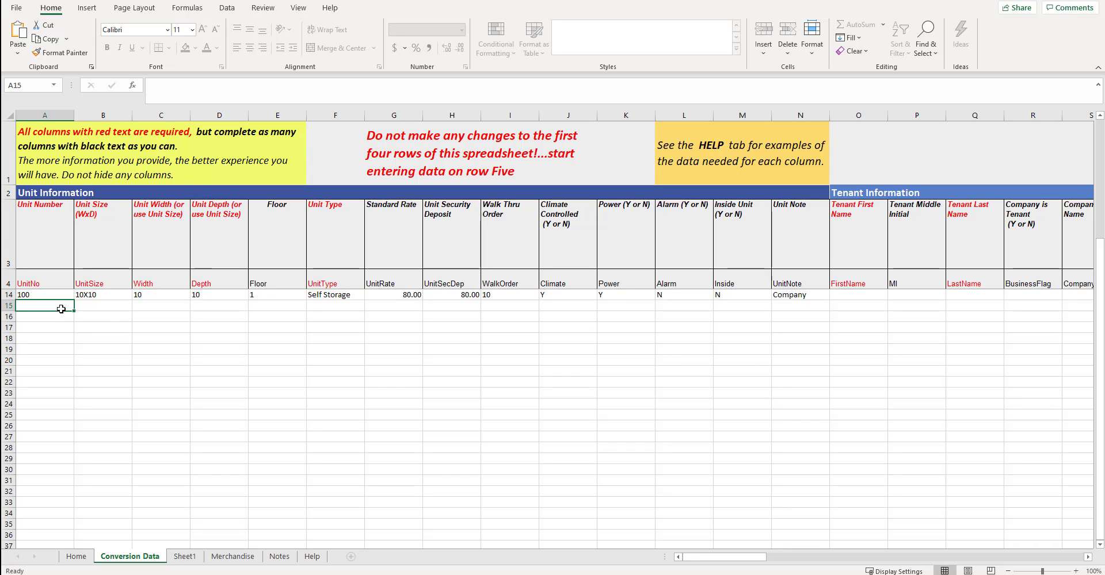
{"action": "type", "text": "101"}
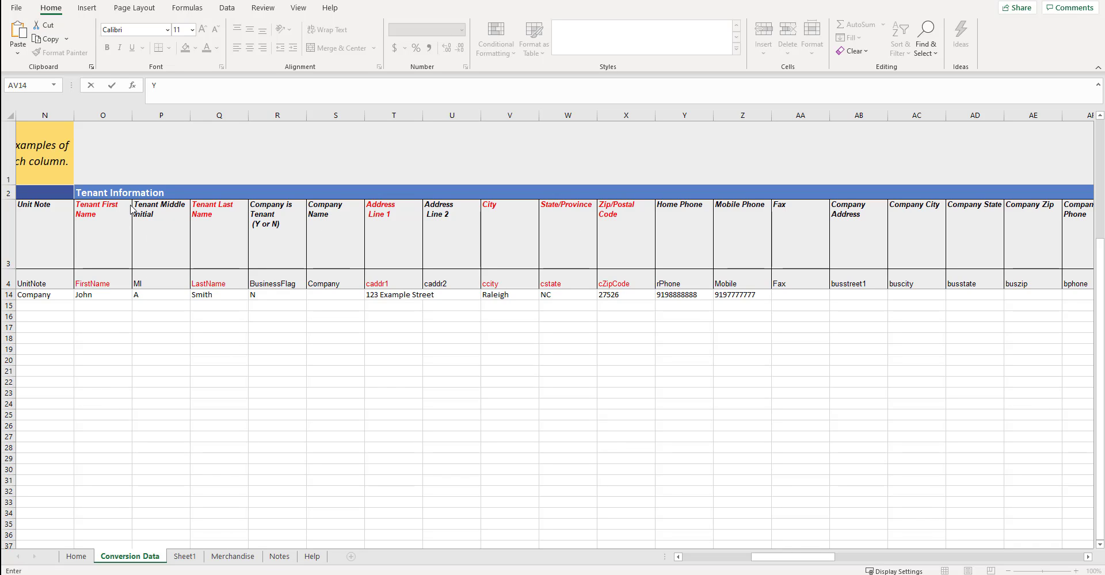
Step: Fill row 14's tenant first name, middle initial, last name and Company is Tenant cells
{"action": "left_click", "coordinate": [91, 296]}
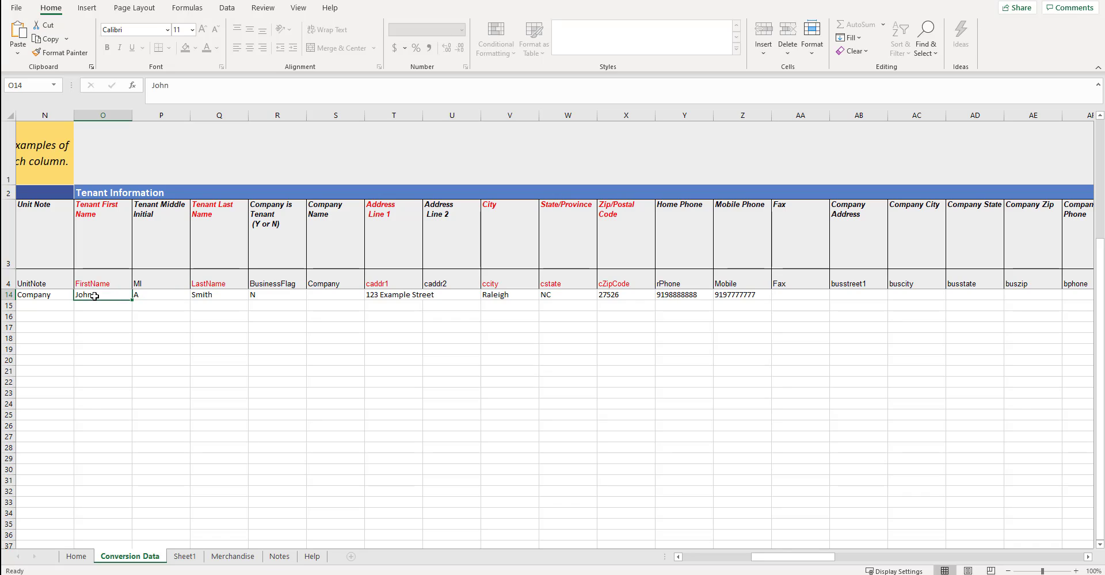
{"action": "left_click_drag", "start_coordinate": [145, 294], "coordinate": [213, 294]}
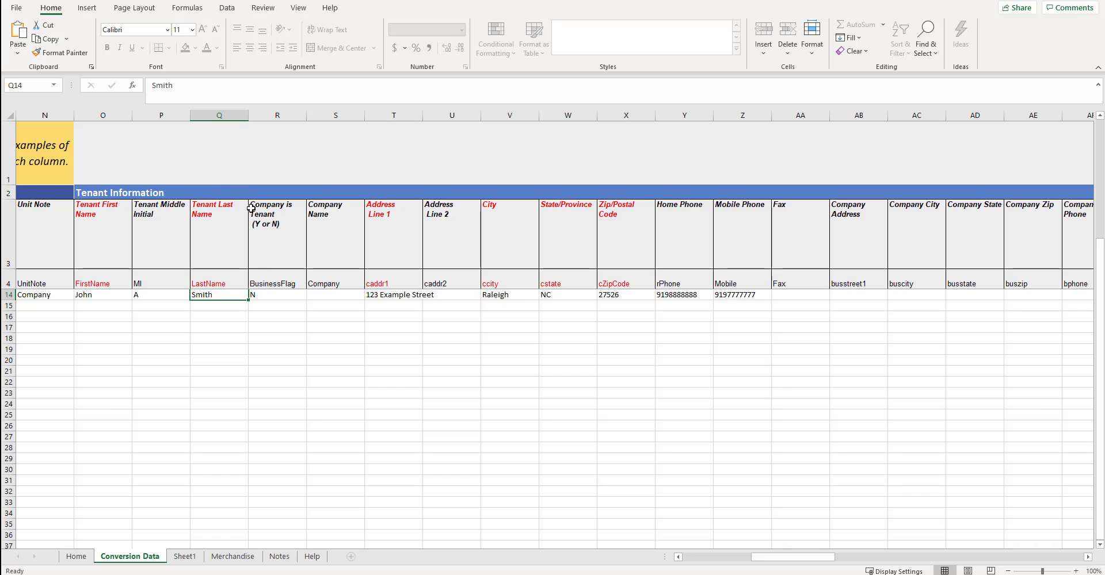
{"action": "left_click", "coordinate": [268, 294]}
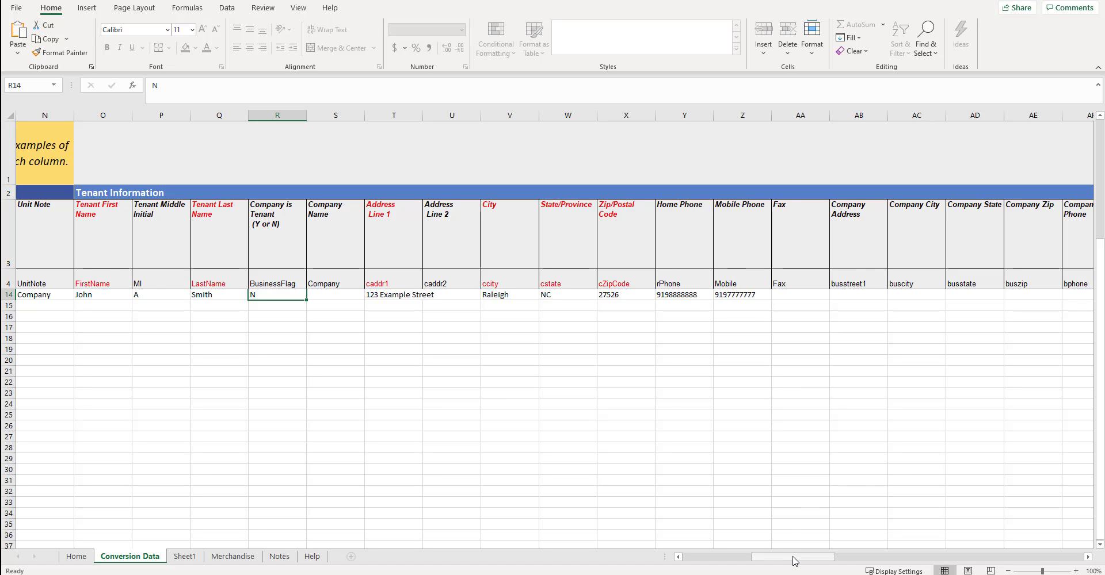
Step: Scroll right to show columns AF–AW with the alternate contact and tax-exempt fields
{"action": "left_click_drag", "start_coordinate": [796, 562], "coordinate": [829, 569]}
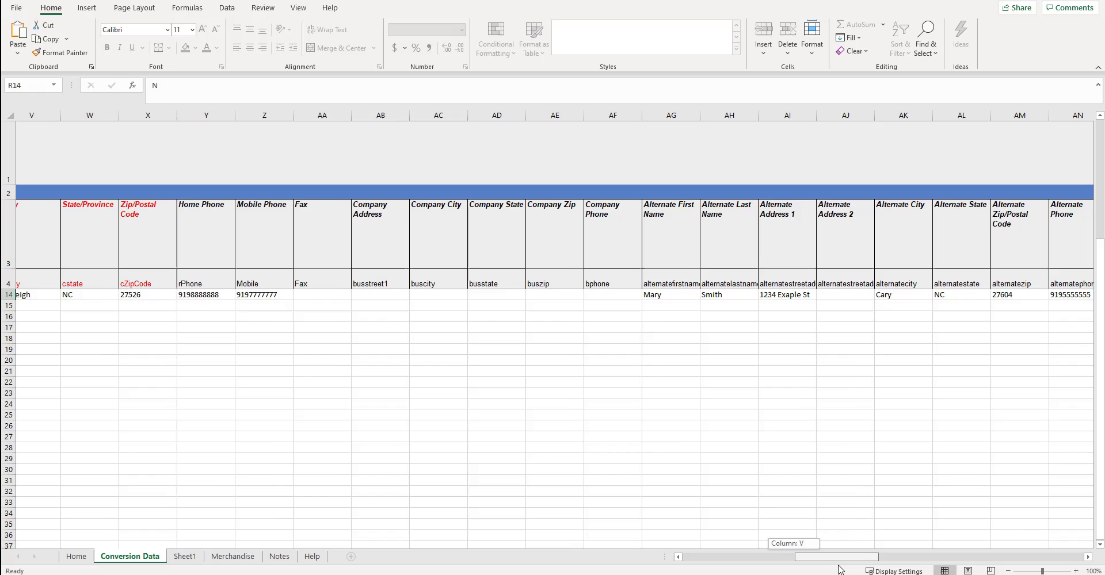
{"action": "left_click_drag", "start_coordinate": [839, 570], "coordinate": [853, 569]}
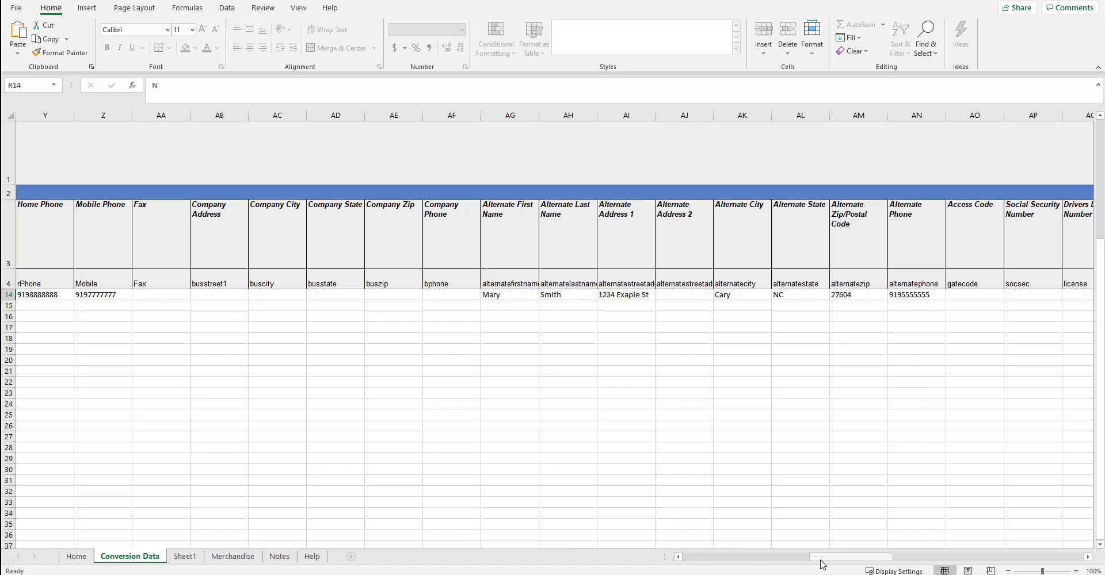
{"action": "left_click_drag", "start_coordinate": [819, 562], "coordinate": [860, 559]}
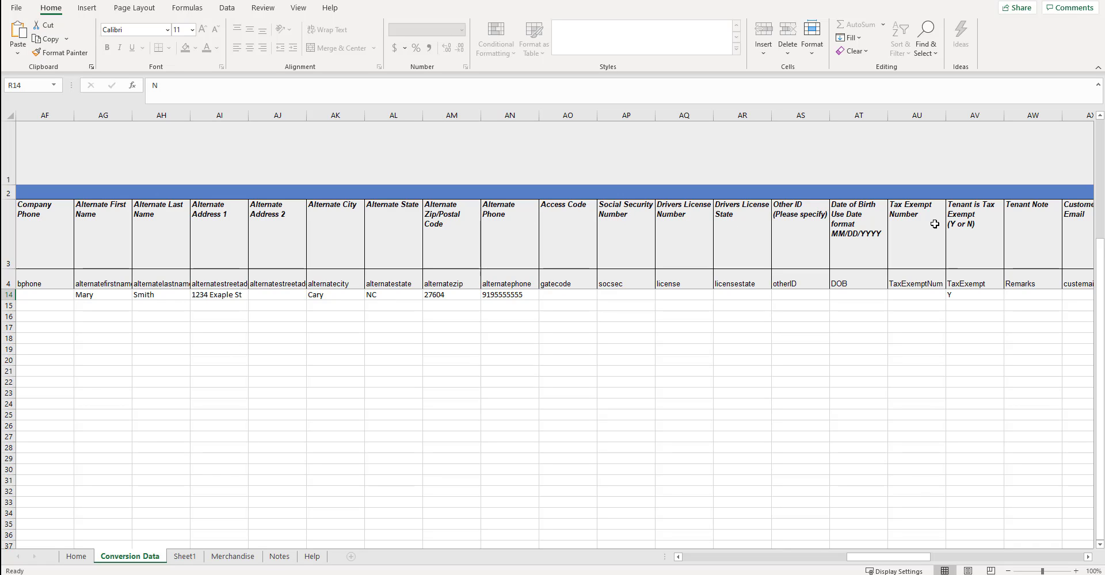
Step: Scroll right until columns AJ through BB, including Customer Email, are visible
{"action": "left_click_drag", "start_coordinate": [888, 558], "coordinate": [909, 560]}
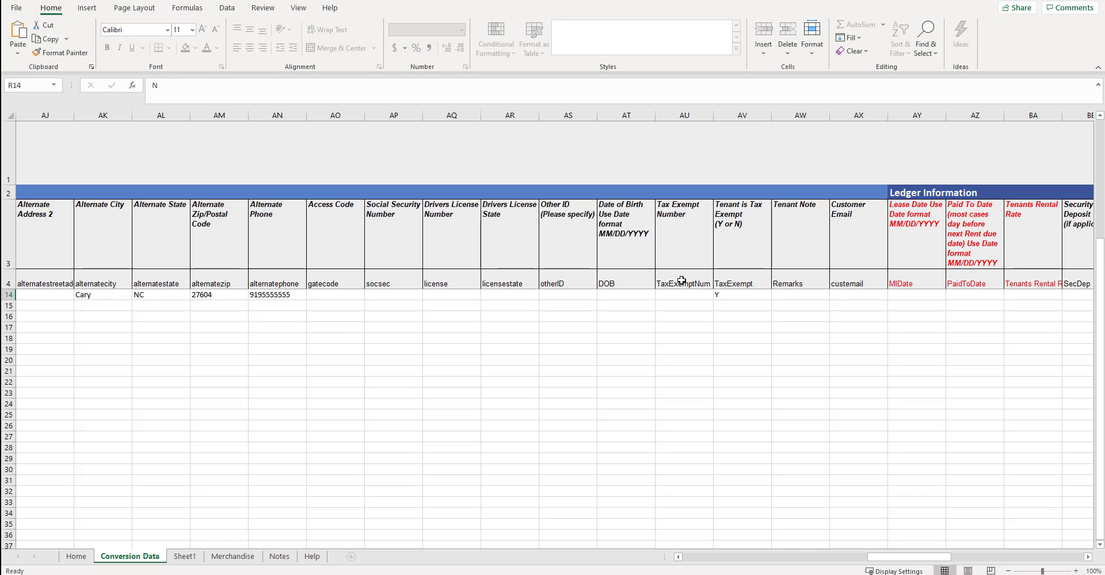
Step: Enter tax-exempt number 123456 in AU14 beside row 14's Y tax-exempt flag
{"action": "left_click", "coordinate": [9, 234]}
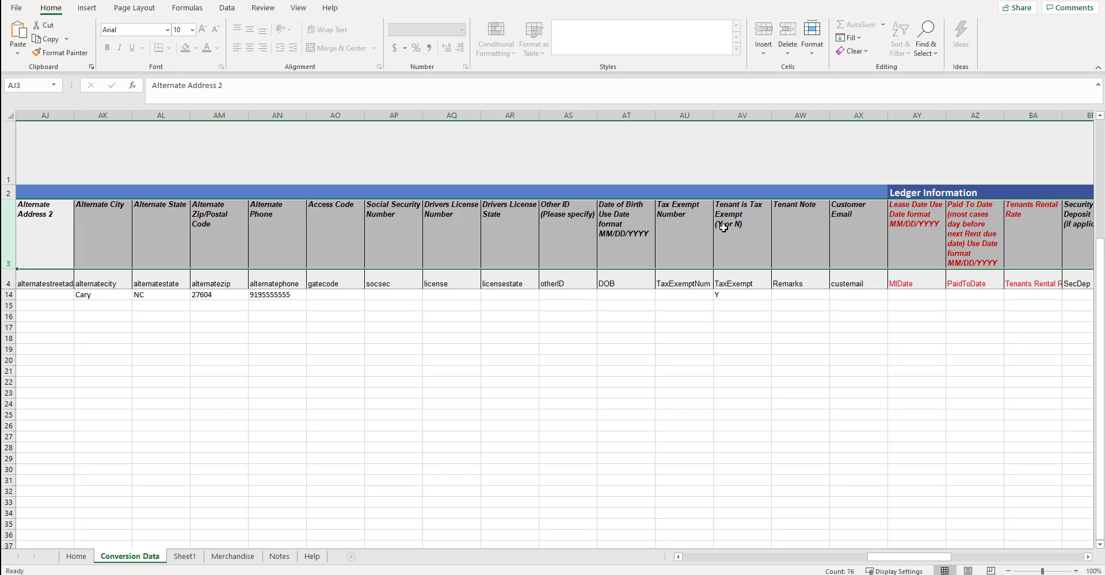
{"action": "left_click", "coordinate": [726, 295]}
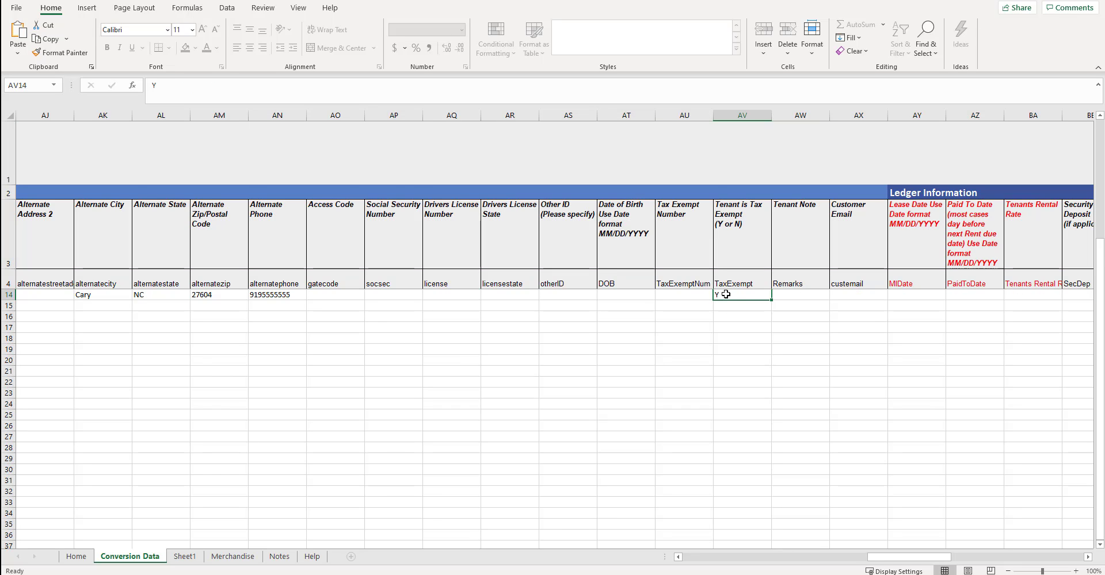
{"action": "left_click", "coordinate": [694, 293]}
{"action": "type", "text": "123456"}
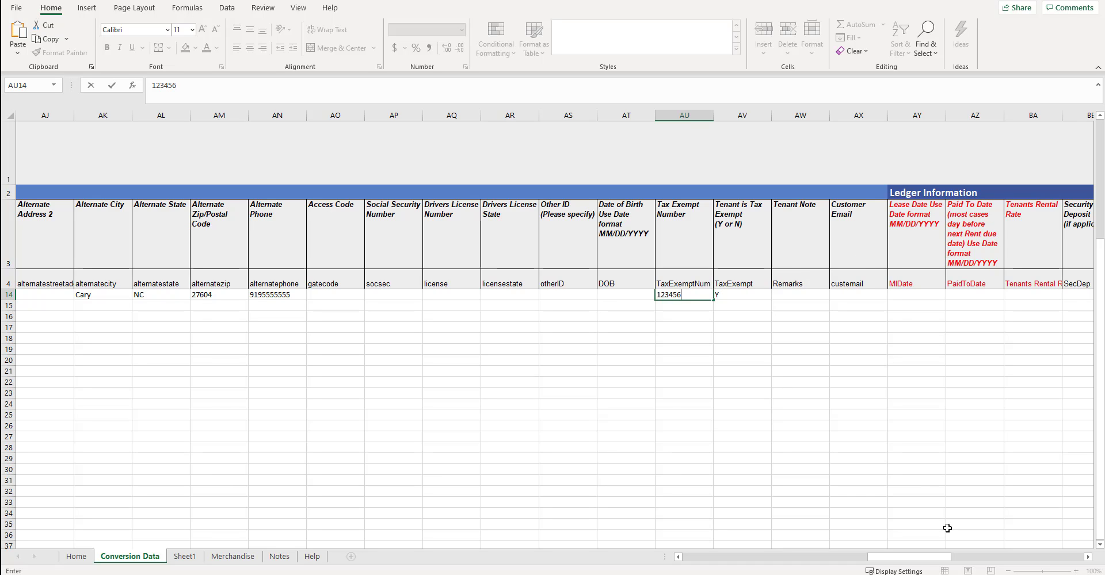
{"action": "left_click_drag", "start_coordinate": [928, 558], "coordinate": [935, 561]}
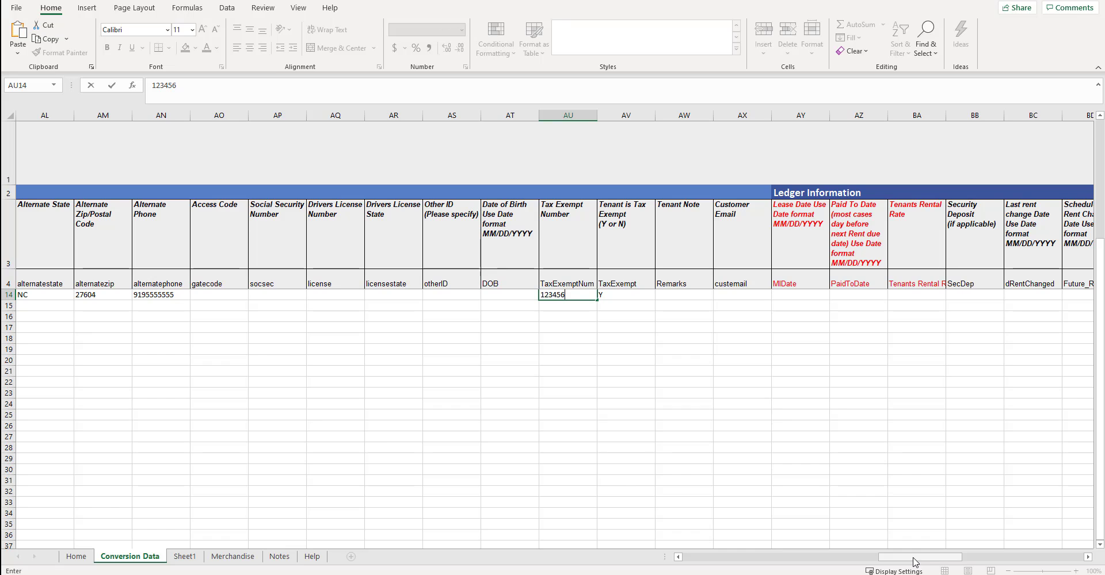
Step: Scroll right to show the Ledger Information, insurance and credit card columns AV–BN
{"action": "left_click_drag", "start_coordinate": [914, 561], "coordinate": [962, 546]}
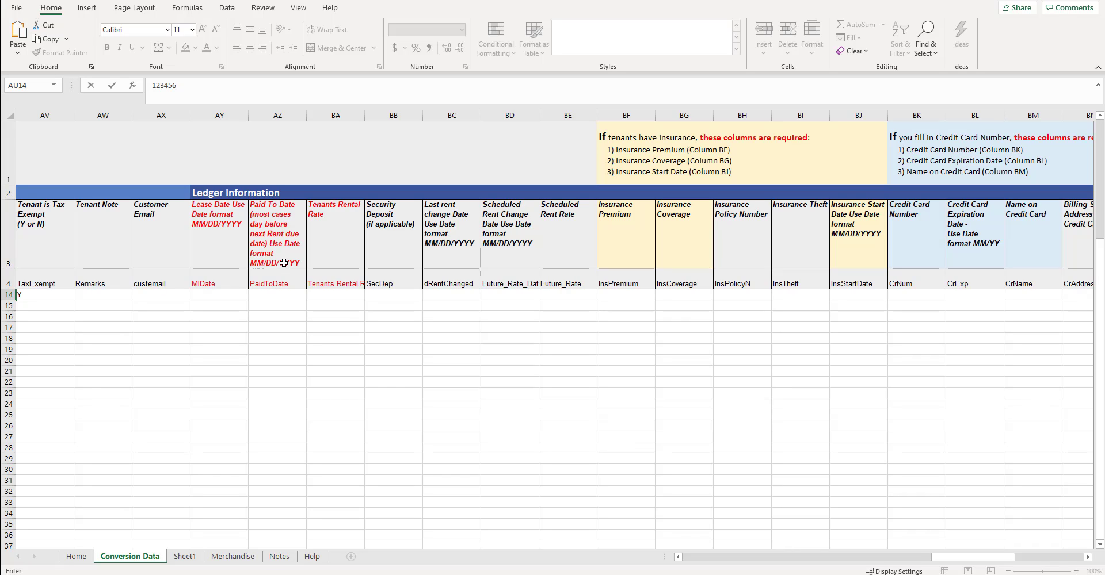
Step: Re-enter AY14's lease date as 1/1/2018 and check how the date is stored
{"action": "left_click", "coordinate": [282, 213]}
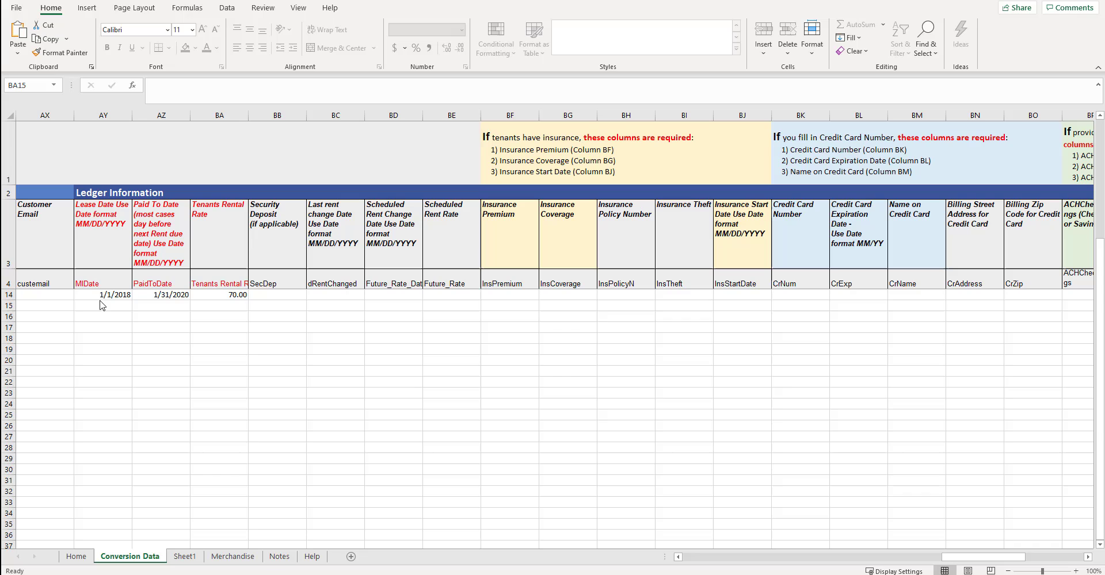
{"action": "key", "text": "Up"}
{"action": "double_click", "coordinate": [101, 295]}
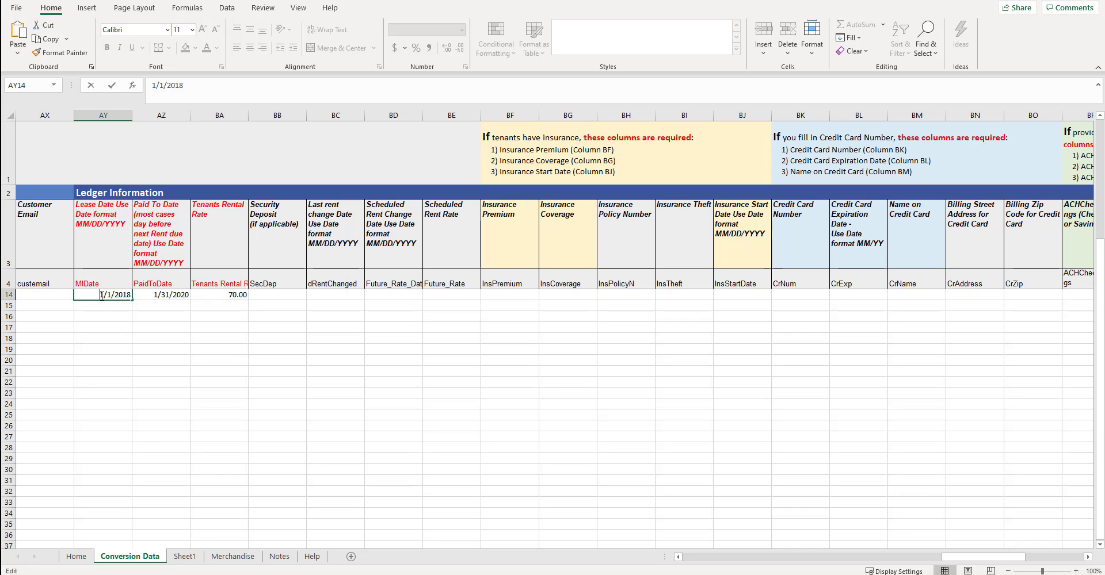
{"action": "type", "text": "0"}
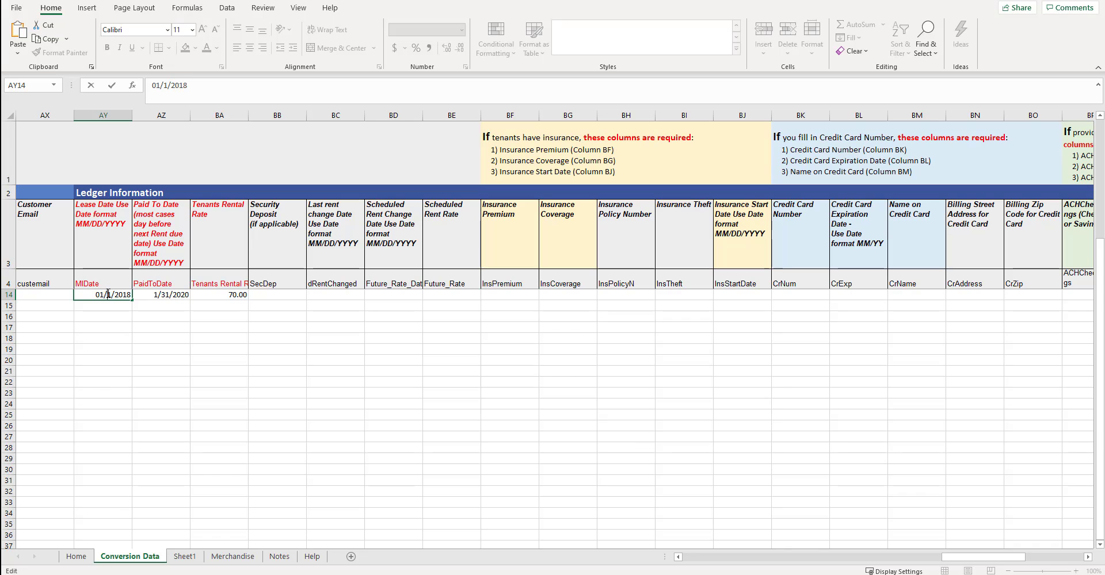
{"action": "key", "text": "Return"}
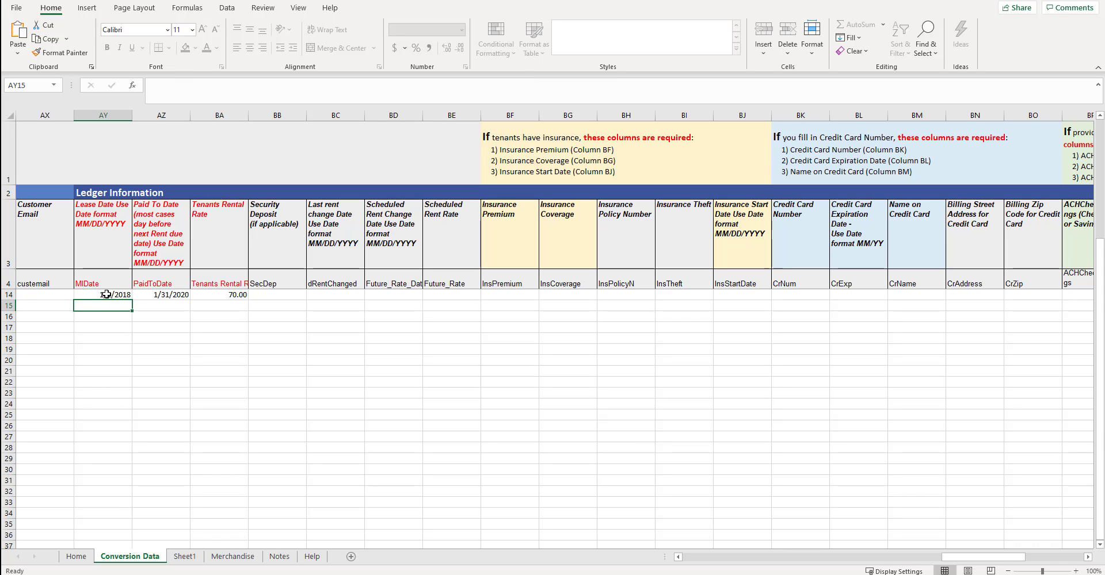
{"action": "left_click", "coordinate": [94, 294]}
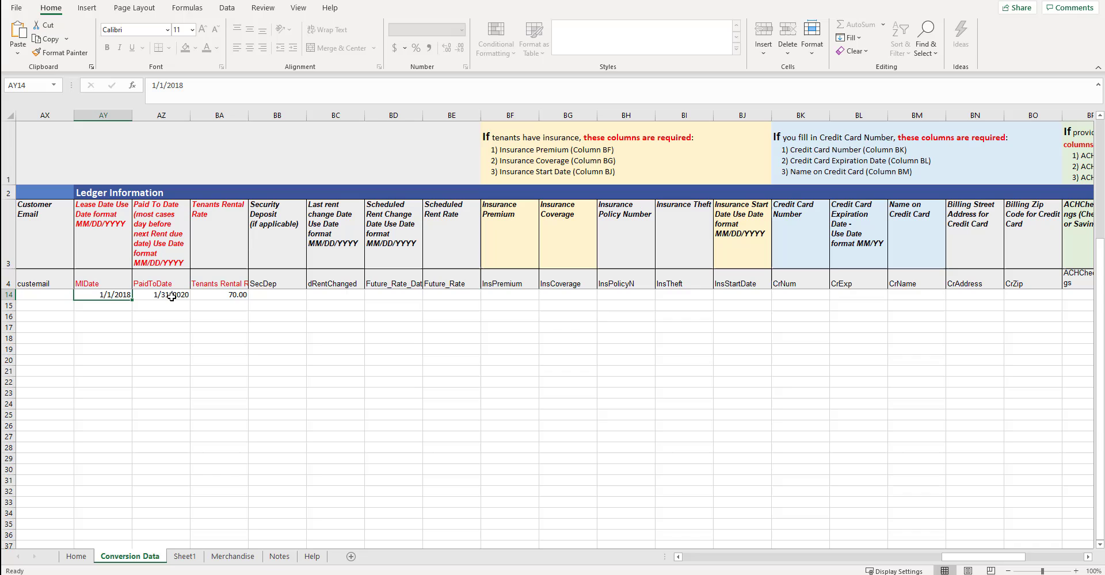
{"action": "left_click", "coordinate": [171, 298]}
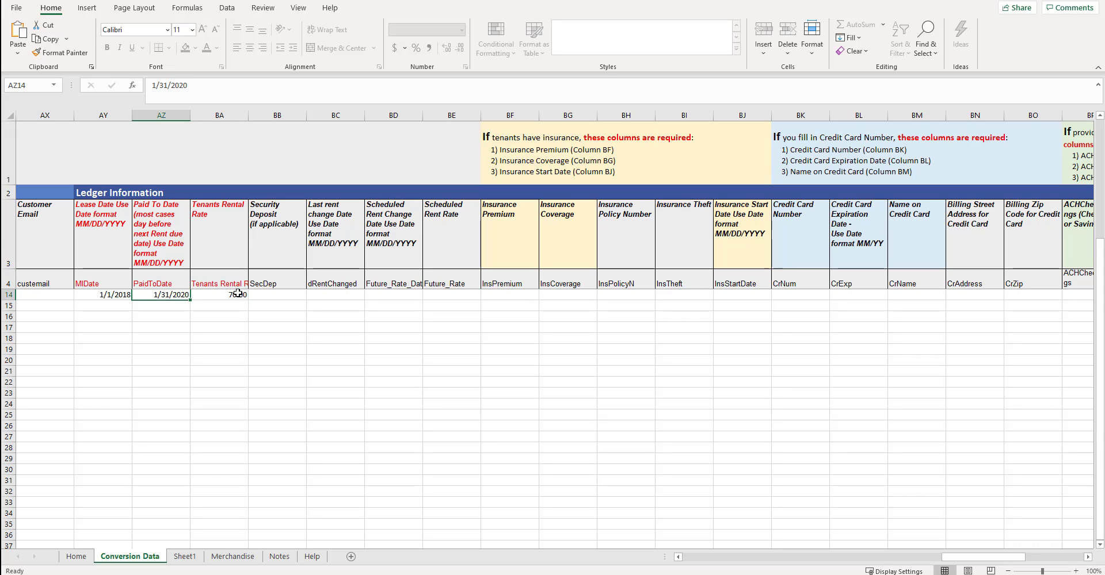
{"action": "left_click", "coordinate": [238, 294]}
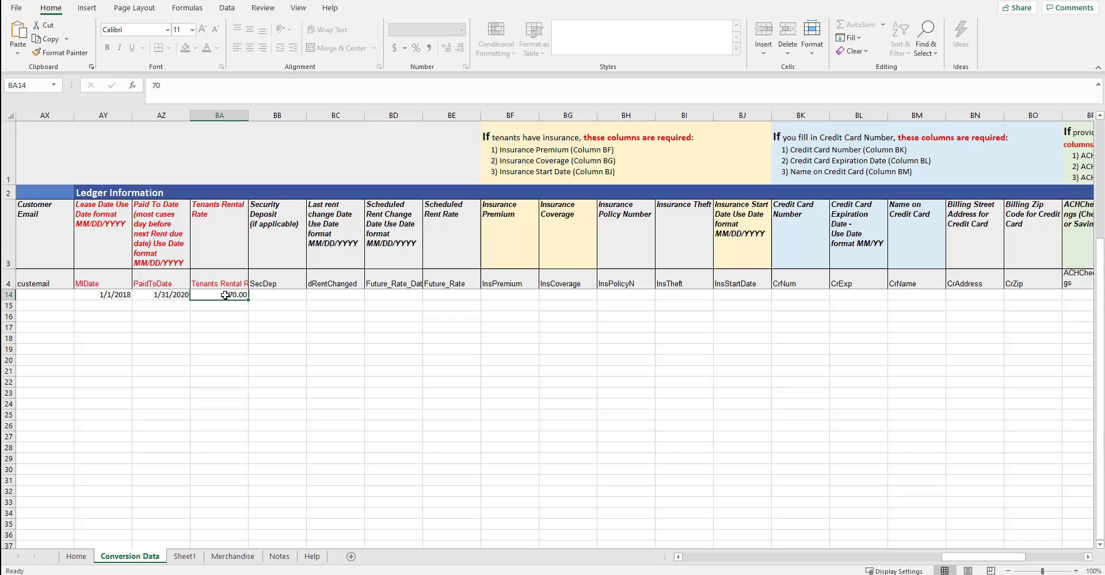
{"action": "left_click", "coordinate": [261, 296]}
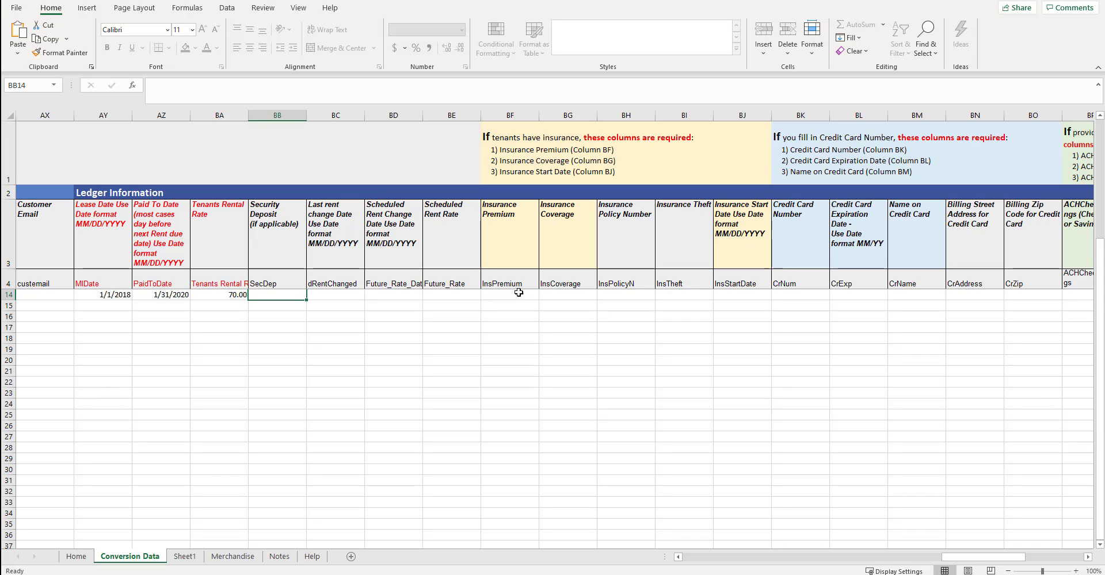
Step: Set row 14's insurance premium to 8 and insurance coverage to 1000
{"action": "left_click", "coordinate": [508, 294]}
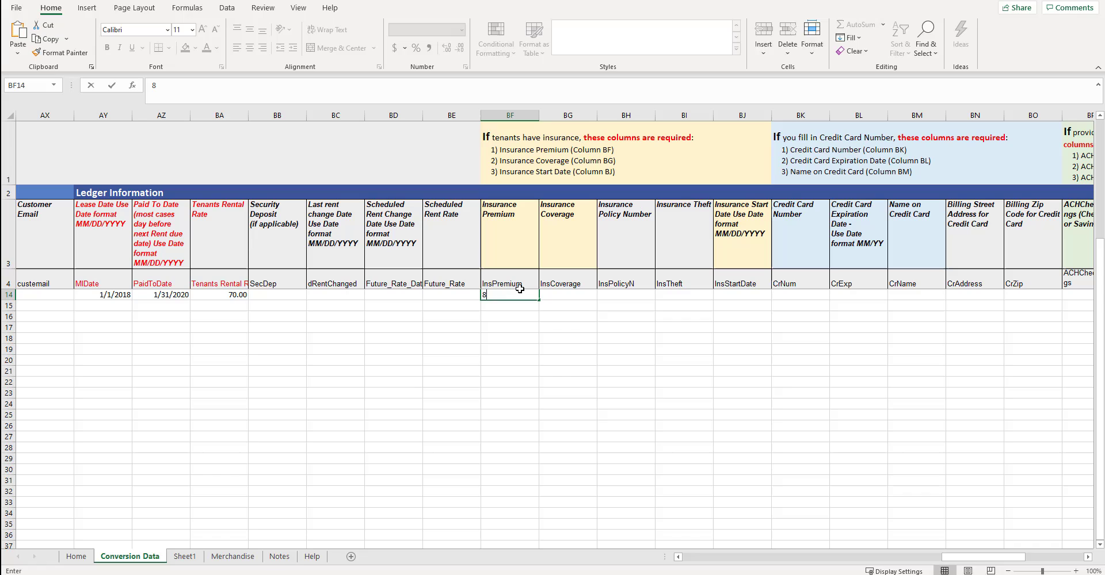
{"action": "type", "text": "8"}
{"action": "left_click", "coordinate": [568, 298]}
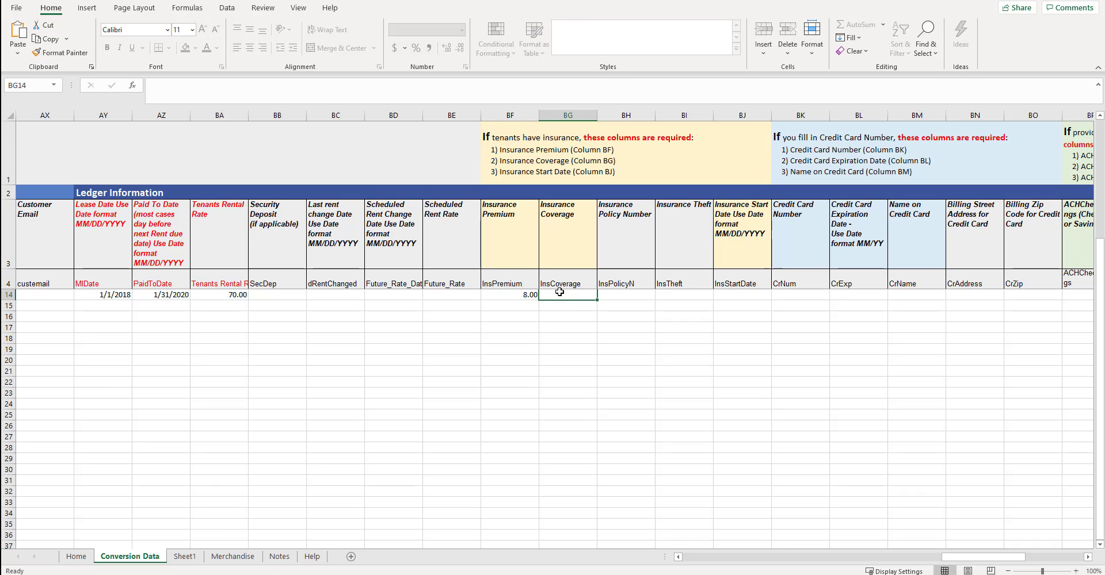
{"action": "type", "text": "1000"}
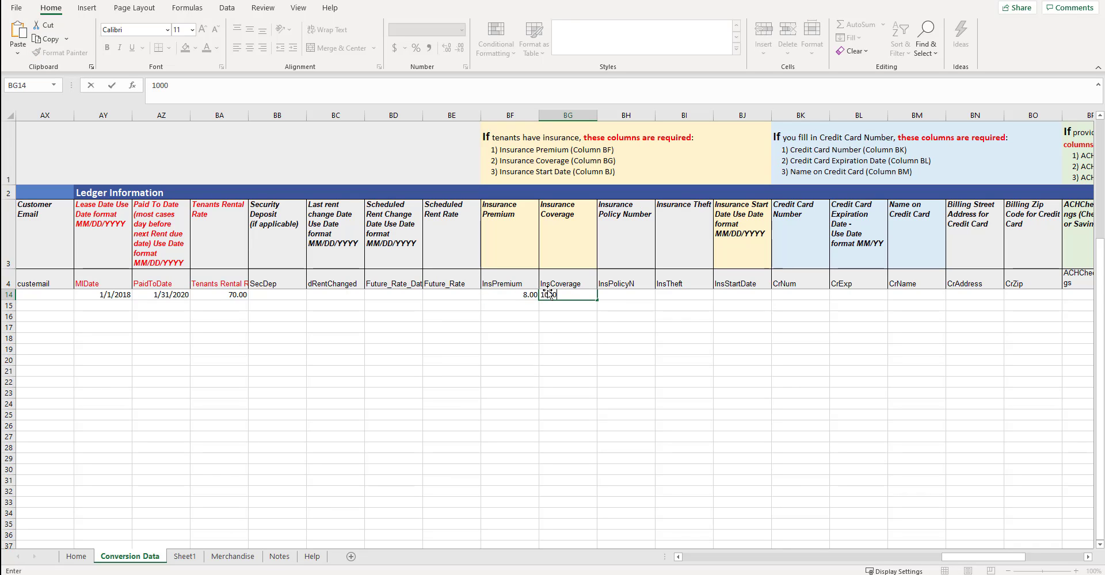
{"action": "left_click", "coordinate": [609, 297]}
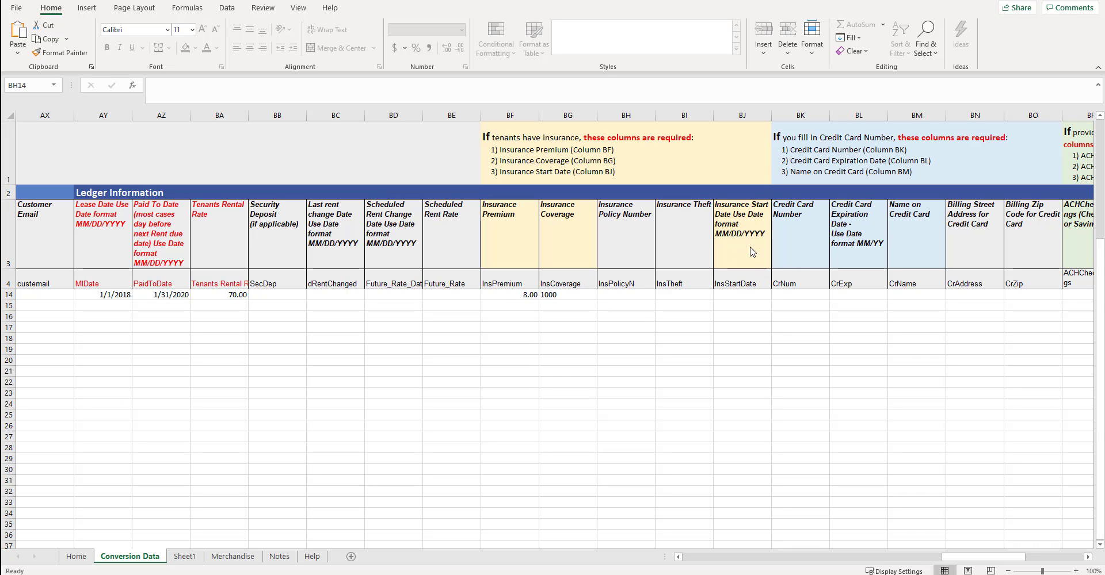
Step: Enter 12/01/2020 as the insurance start date in BJ14
{"action": "left_click", "coordinate": [741, 295]}
{"action": "left_click", "coordinate": [740, 294]}
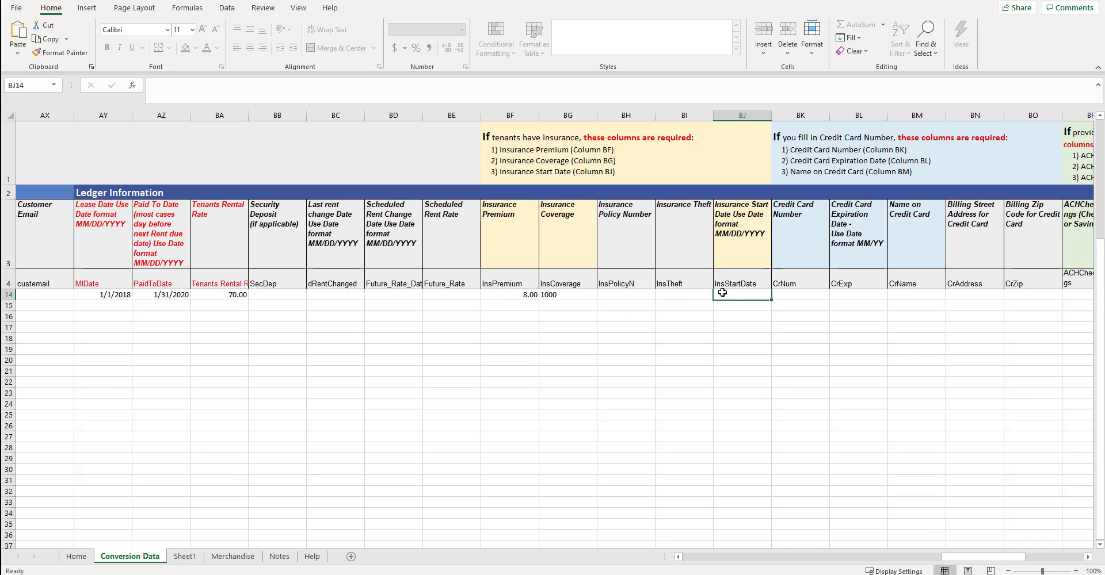
{"action": "type", "text": "12"}
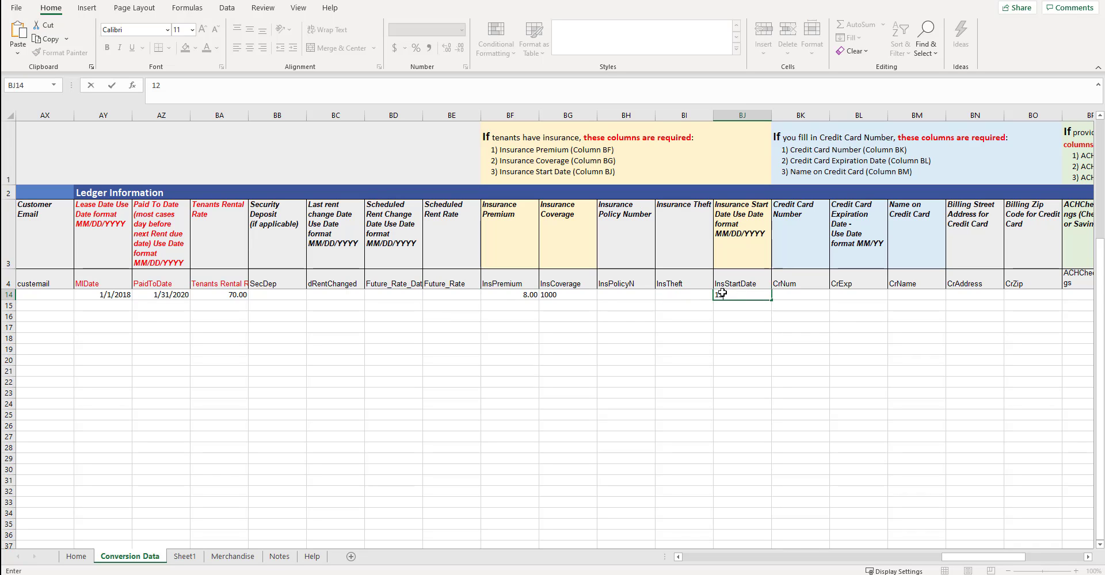
{"action": "type", "text": "/01/2"}
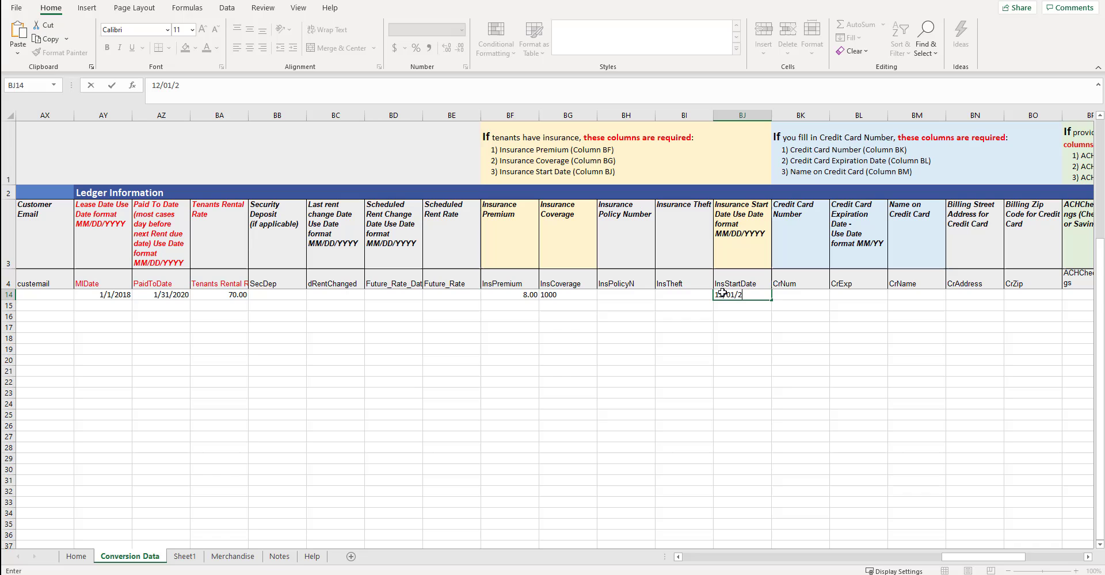
{"action": "type", "text": "020"}
{"action": "left_click", "coordinate": [800, 305]}
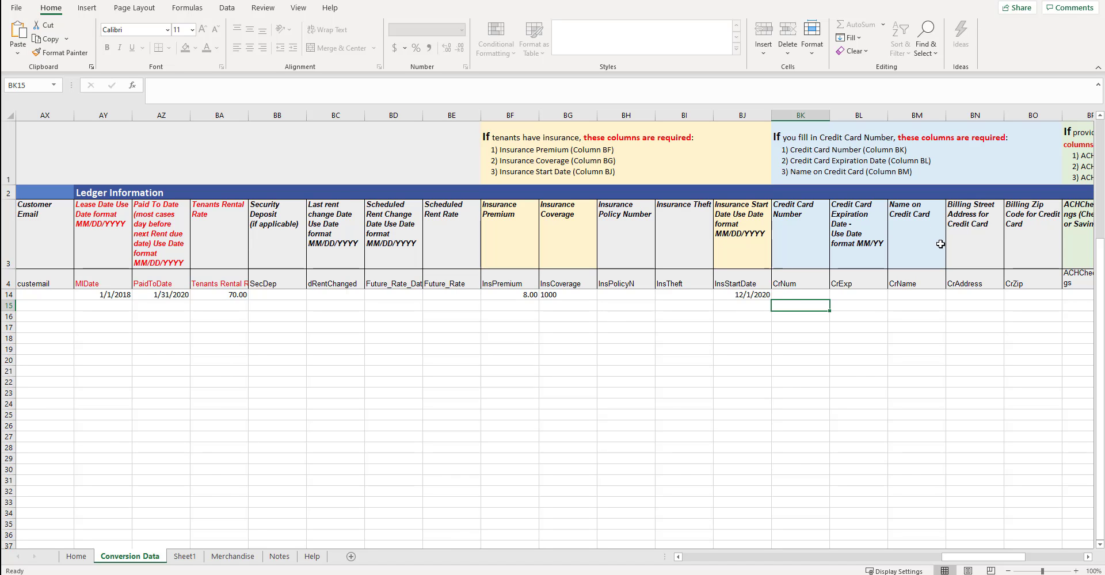
Step: Step past the credit card cells BK14–BM14 and enter Checking in BP14 as the ACH account type
{"action": "left_click_drag", "start_coordinate": [969, 557], "coordinate": [987, 559]}
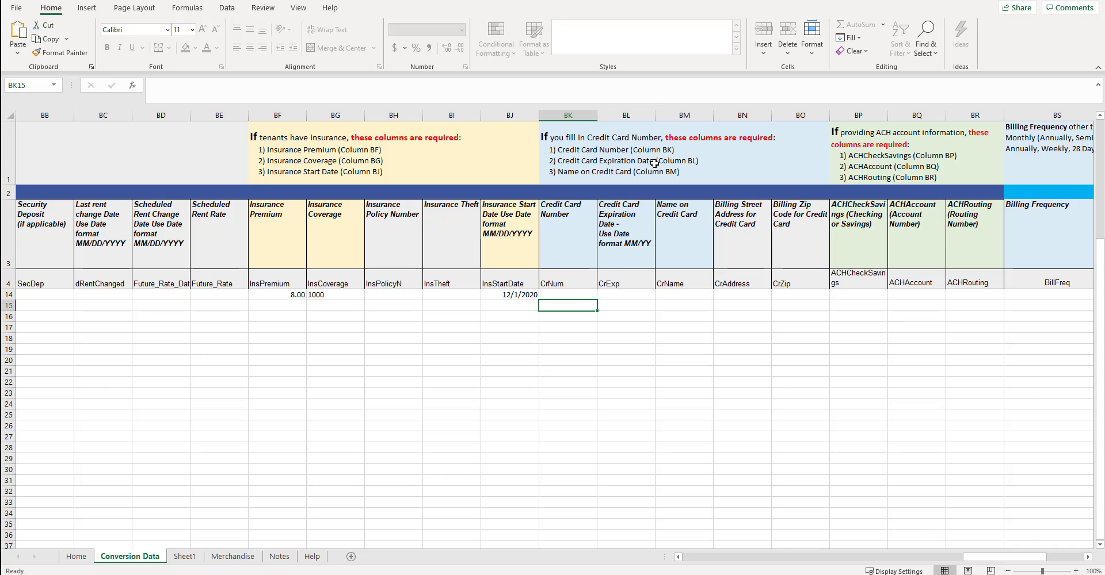
{"action": "left_click", "coordinate": [583, 294]}
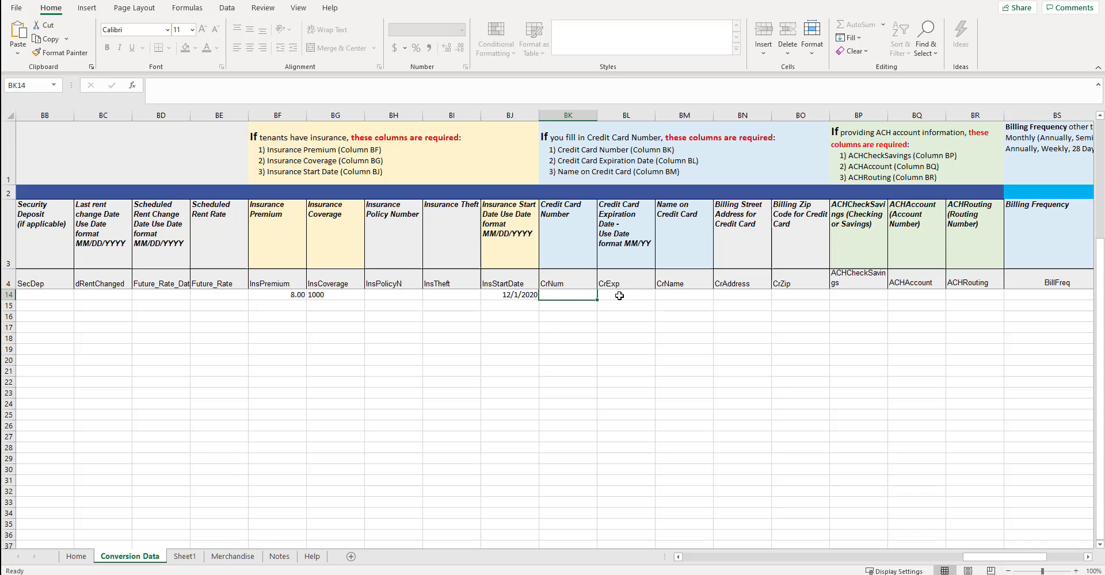
{"action": "left_click", "coordinate": [620, 296]}
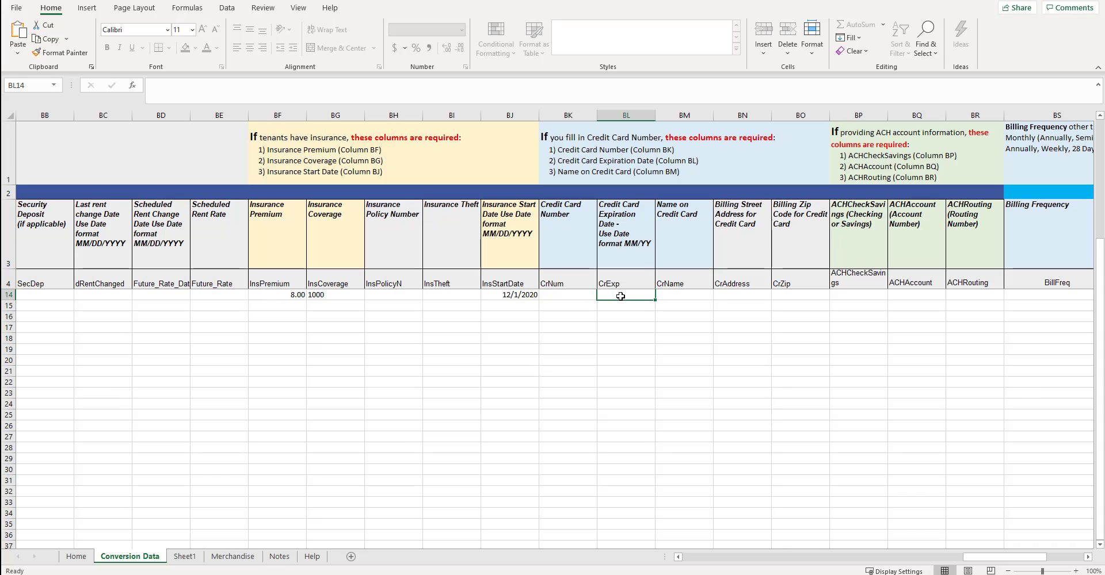
{"action": "left_click", "coordinate": [685, 296]}
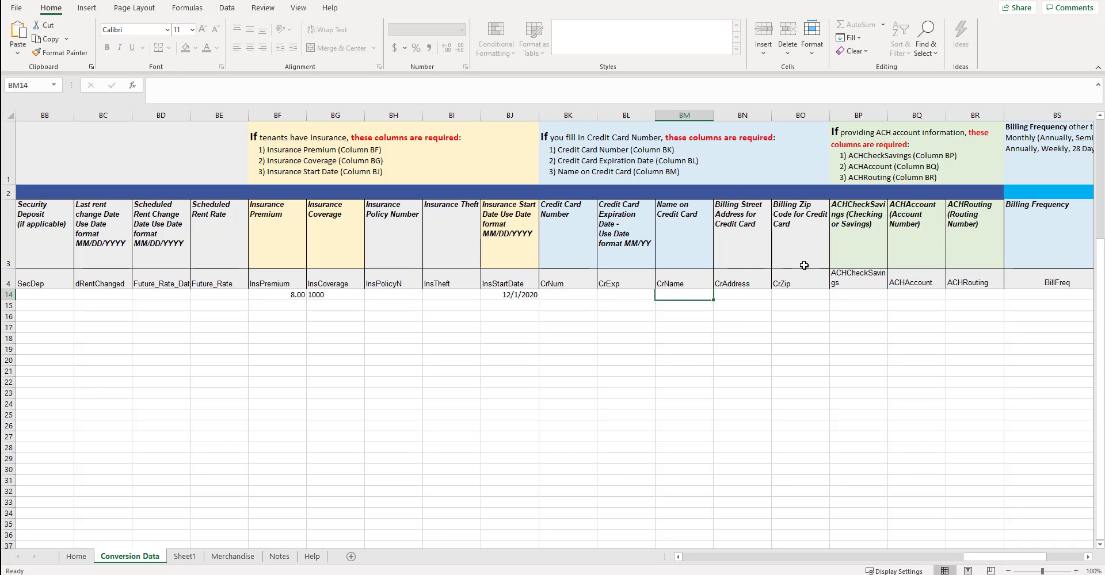
{"action": "left_click_drag", "start_coordinate": [984, 564], "coordinate": [1008, 558]}
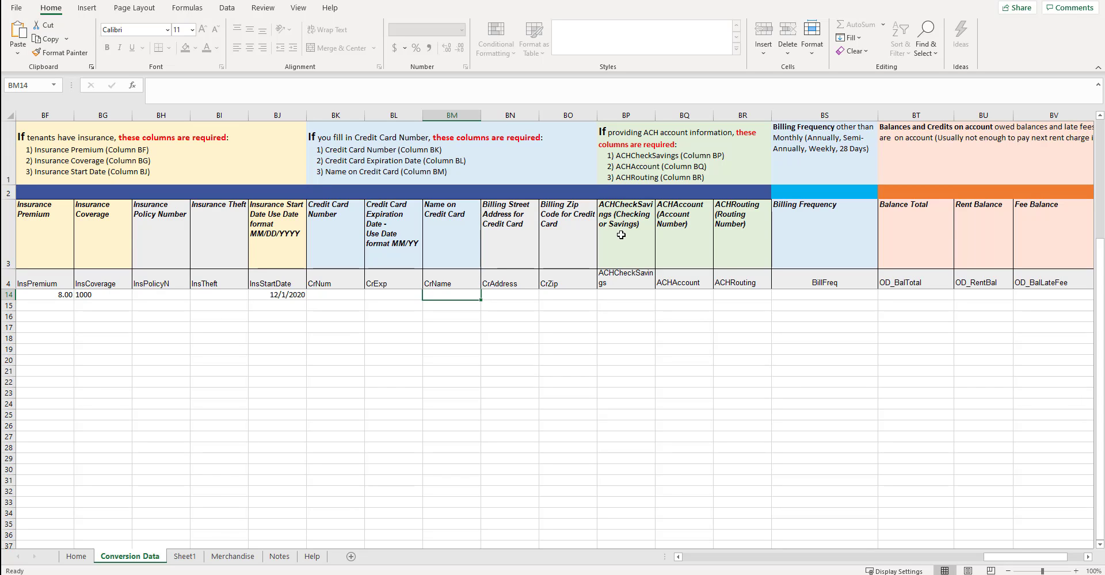
{"action": "left_click", "coordinate": [626, 296]}
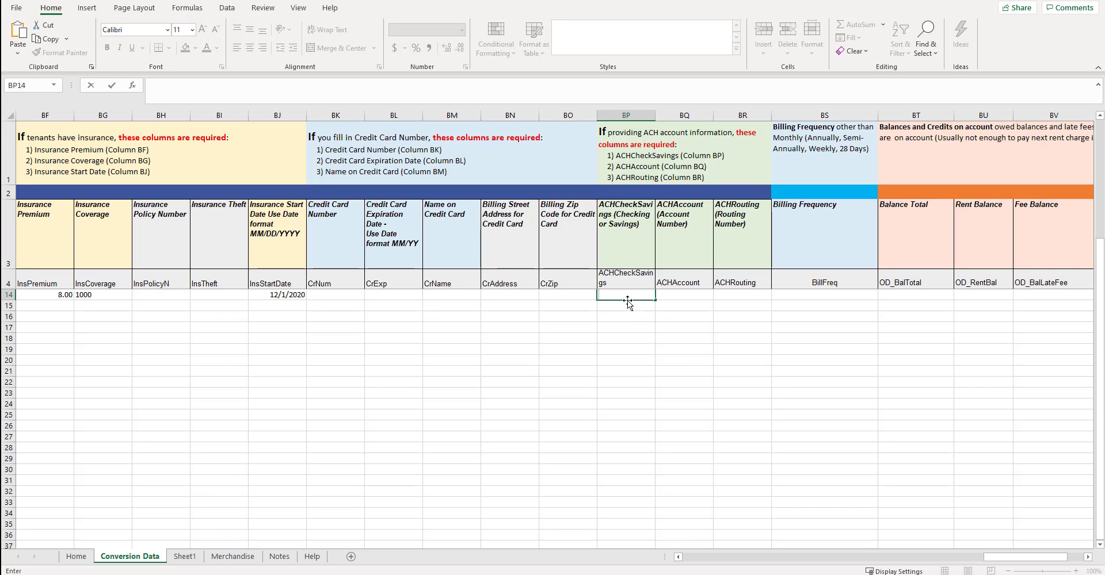
{"action": "type", "text": "Checking"}
{"action": "left_click", "coordinate": [860, 299]}
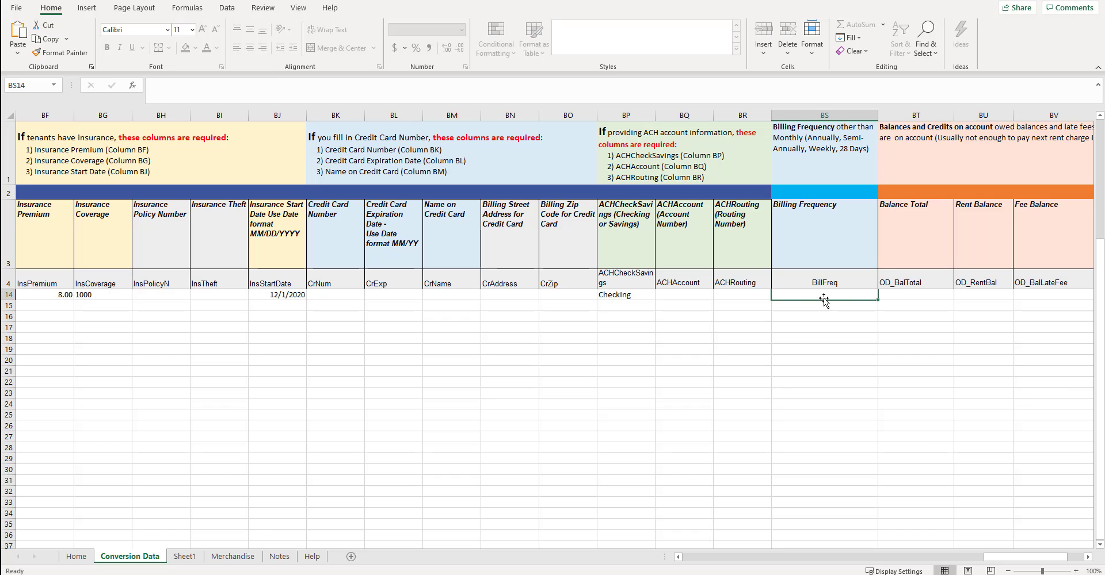
{"action": "left_click_drag", "start_coordinate": [1033, 558], "coordinate": [1052, 560]}
{"action": "key", "text": "Right"}
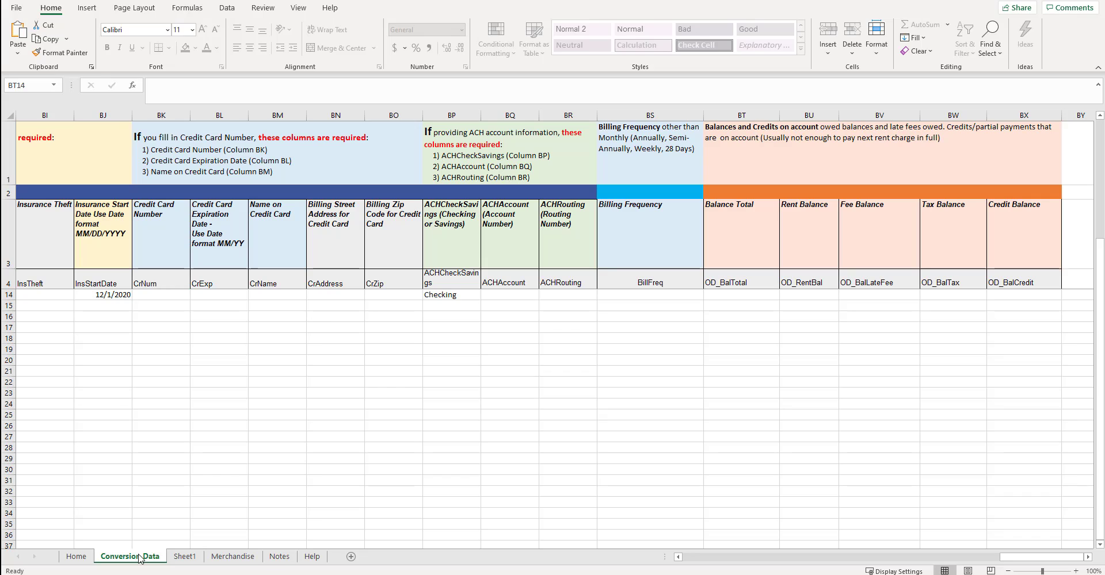
Step: On the Merchandise sheet, enter Boxes as the product name in B4
{"action": "left_click", "coordinate": [230, 558]}
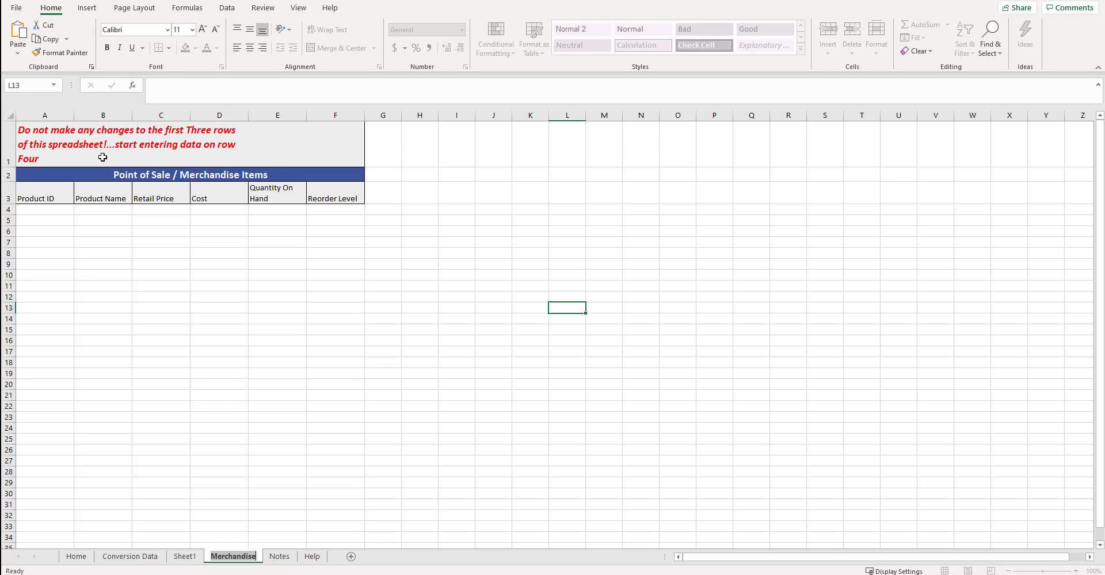
{"action": "left_click", "coordinate": [26, 209]}
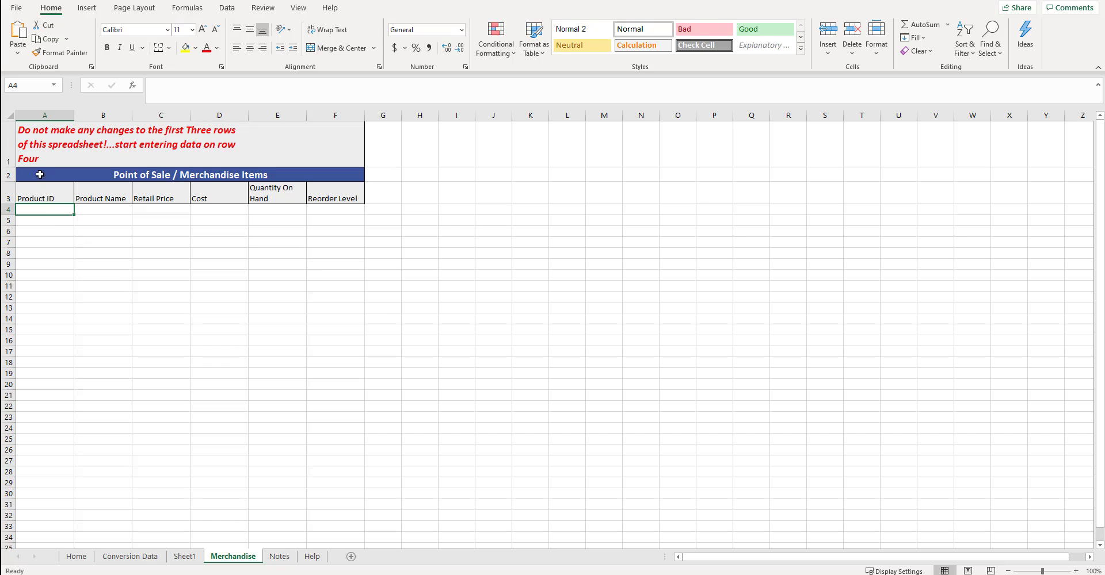
{"action": "left_click", "coordinate": [109, 208]}
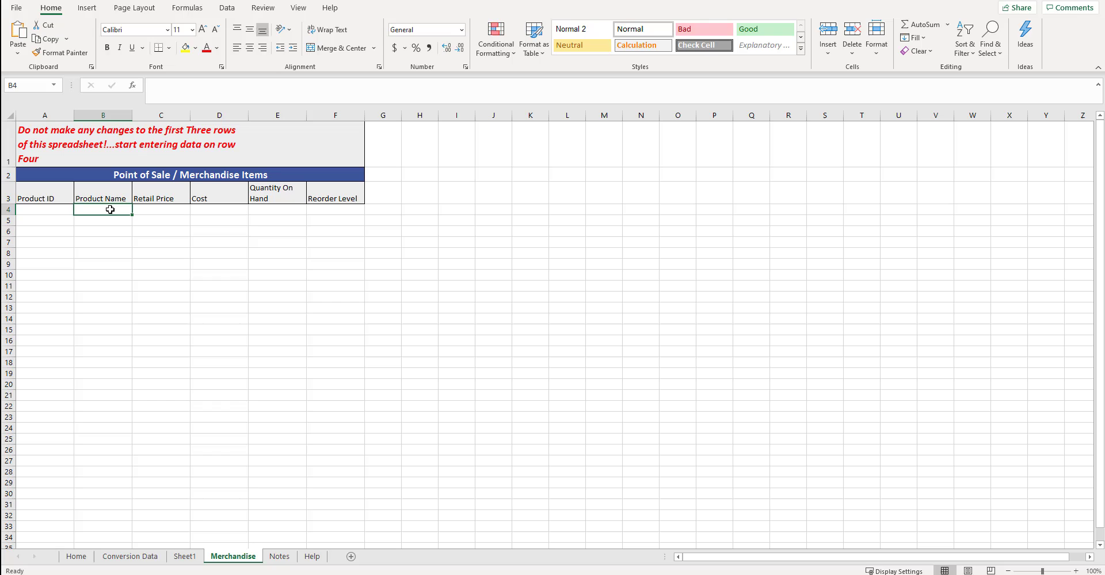
{"action": "type", "text": "Boxes"}
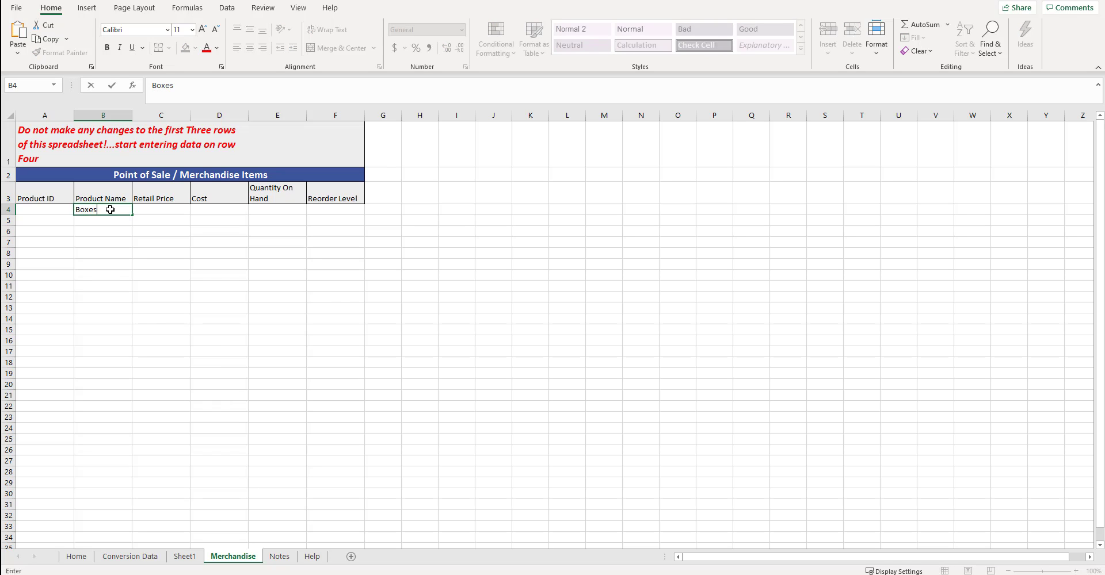
{"action": "key", "text": "Tab"}
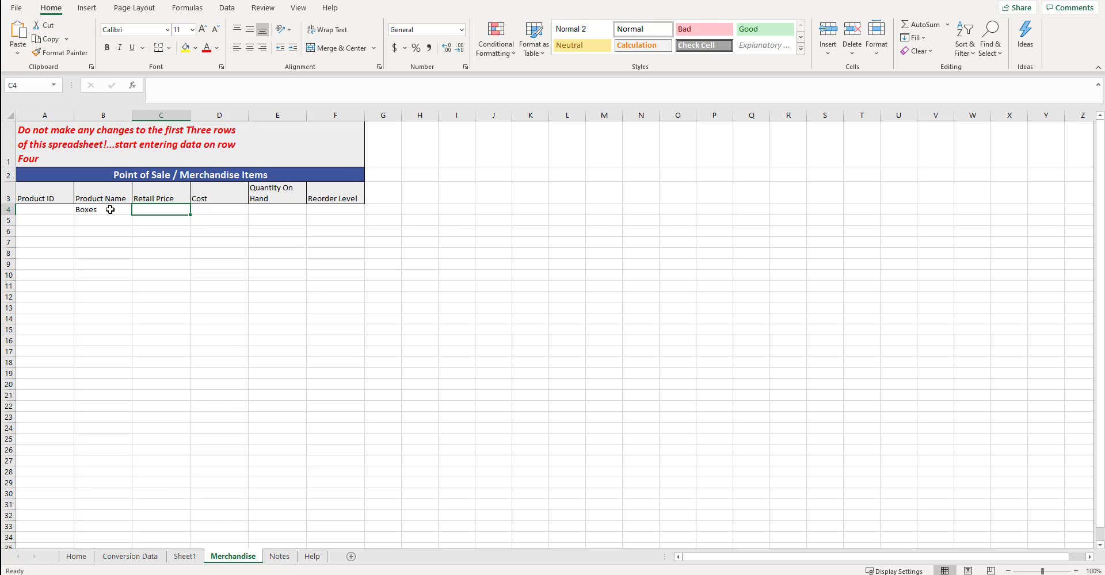
Step: Give Boxes retail price 2, cost 1, 50 on hand and reorder level 10
{"action": "type", "text": "2"}
{"action": "key", "text": "Tab"}
{"action": "type", "text": "1"}
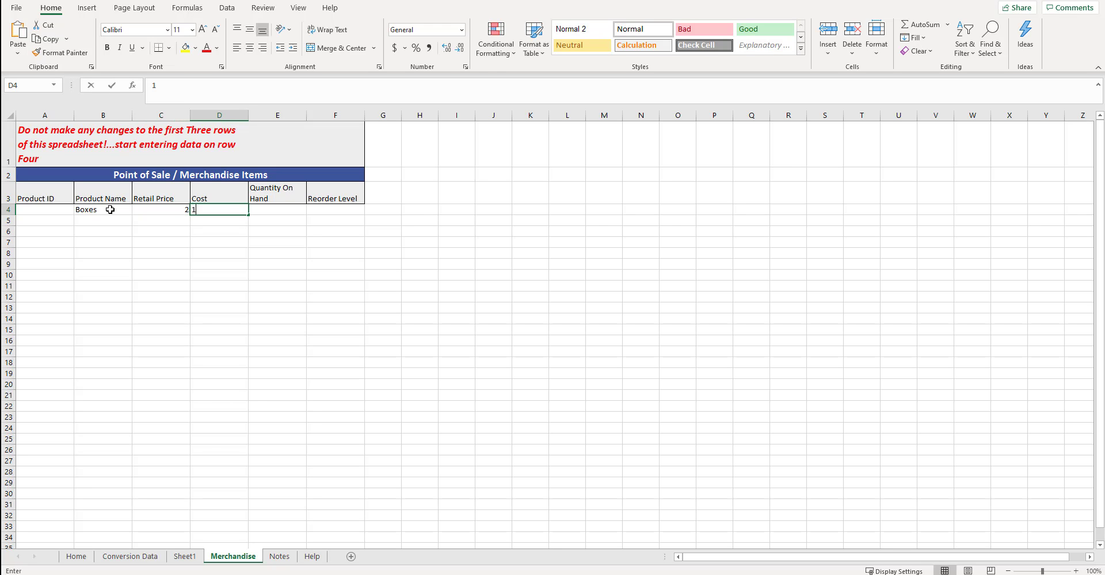
{"action": "key", "text": "Tab"}
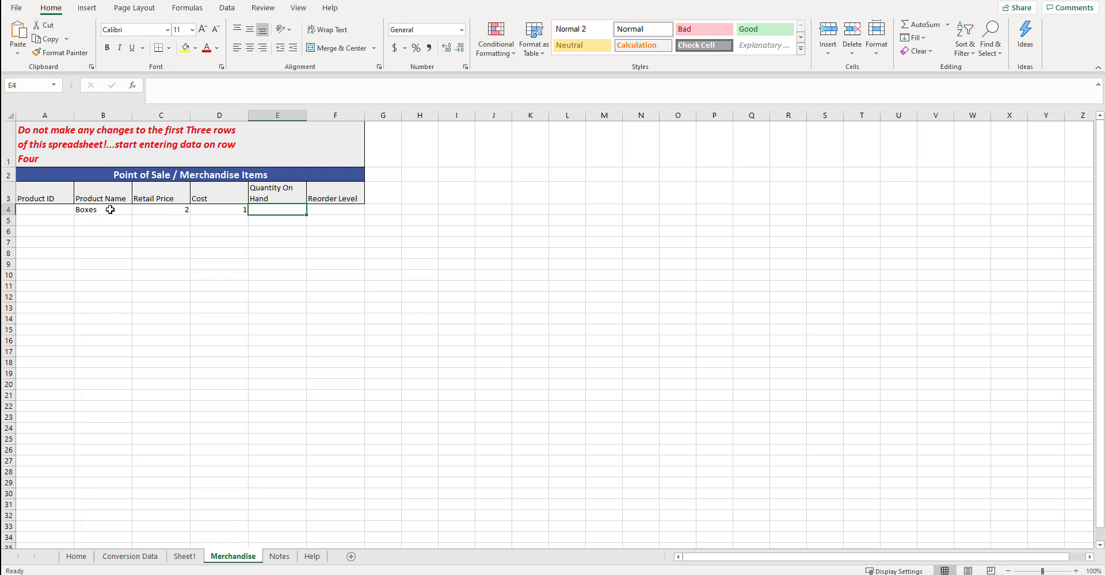
{"action": "type", "text": "50"}
{"action": "key", "text": "Tab"}
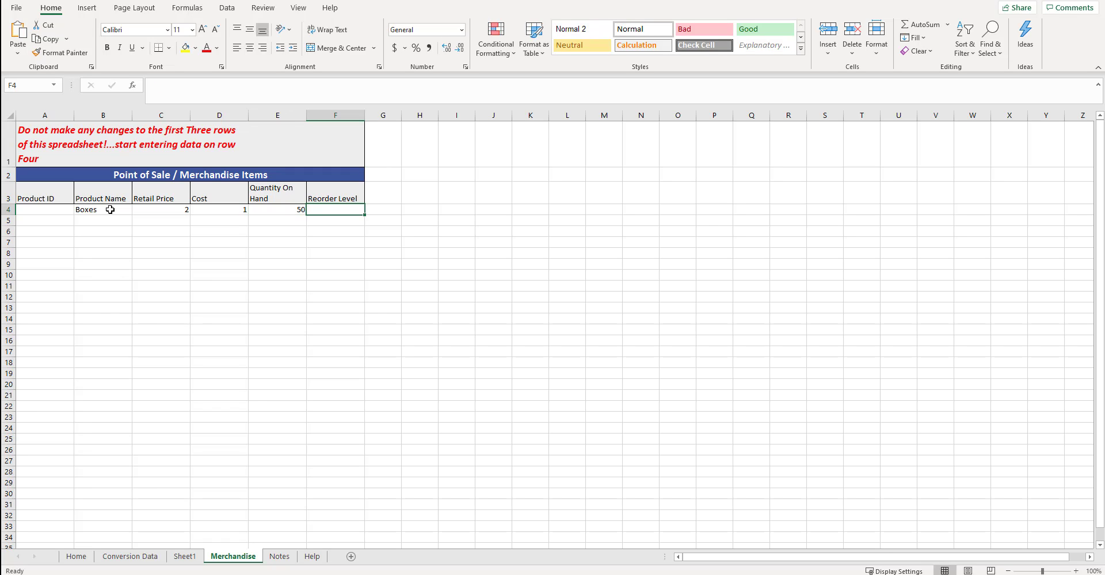
{"action": "type", "text": "10"}
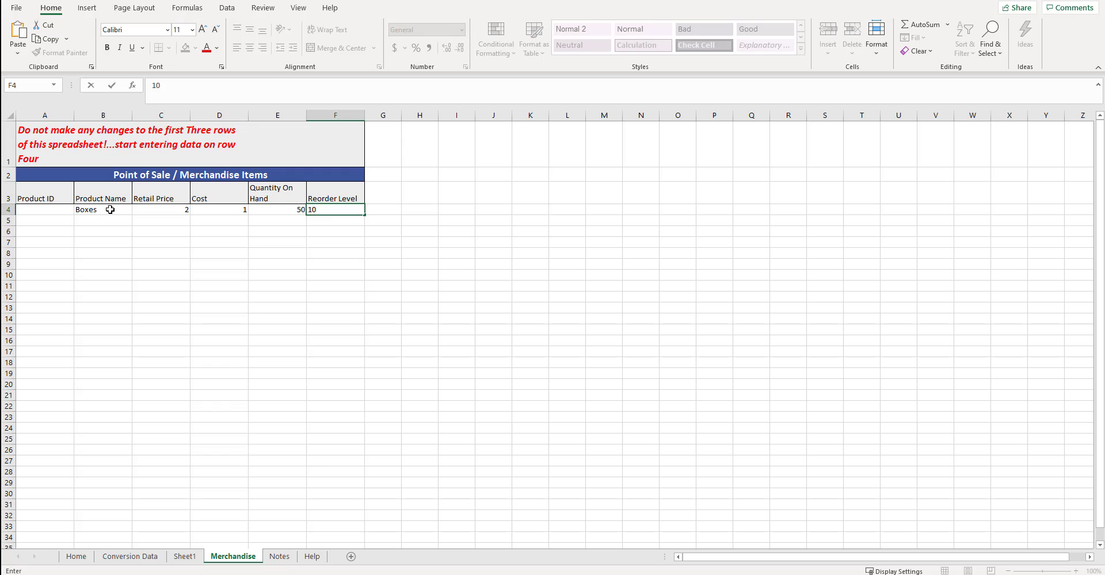
{"action": "key", "text": "Return"}
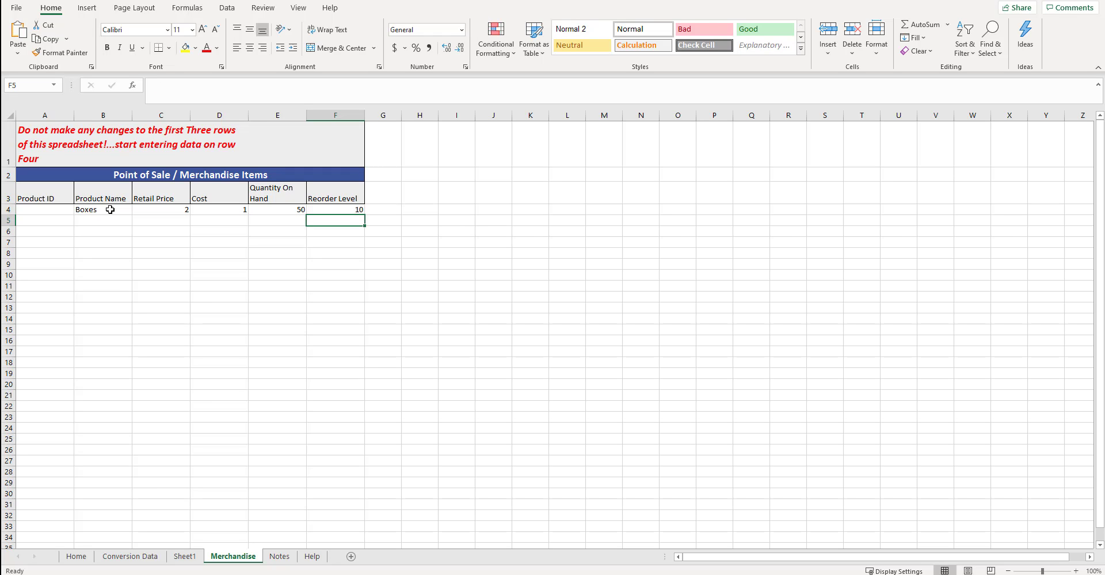
Step: Review the Boxes row values, then switch to the Notes sheet
{"action": "key", "text": "Left"}
{"action": "key", "text": "Left"}
{"action": "key", "text": "Left"}
{"action": "key", "text": "Left"}
{"action": "key", "text": "Left"}
{"action": "key", "text": "Up"}
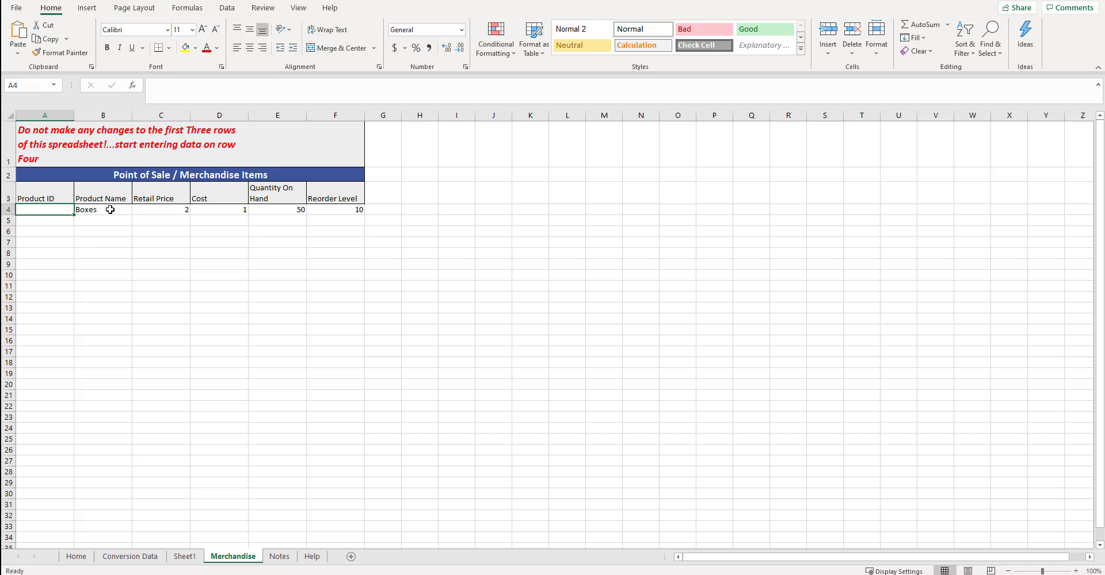
{"action": "key", "text": "Right"}
{"action": "key", "text": "Right"}
{"action": "key", "text": "Right"}
{"action": "key", "text": "Right"}
{"action": "key", "text": "Right"}
{"action": "key", "text": "Right"}
{"action": "key", "text": "Right"}
{"action": "key", "text": "Left"}
{"action": "key", "text": "Left"}
{"action": "key", "text": "Left"}
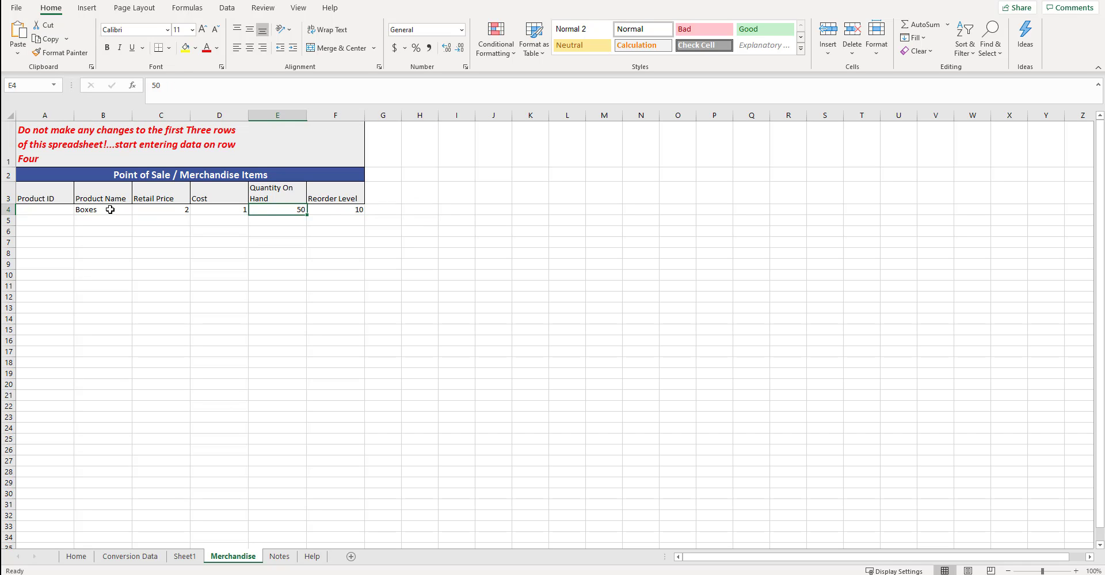
{"action": "key", "text": "Left"}
{"action": "key", "text": "Right"}
{"action": "left_click", "coordinate": [110, 210]}
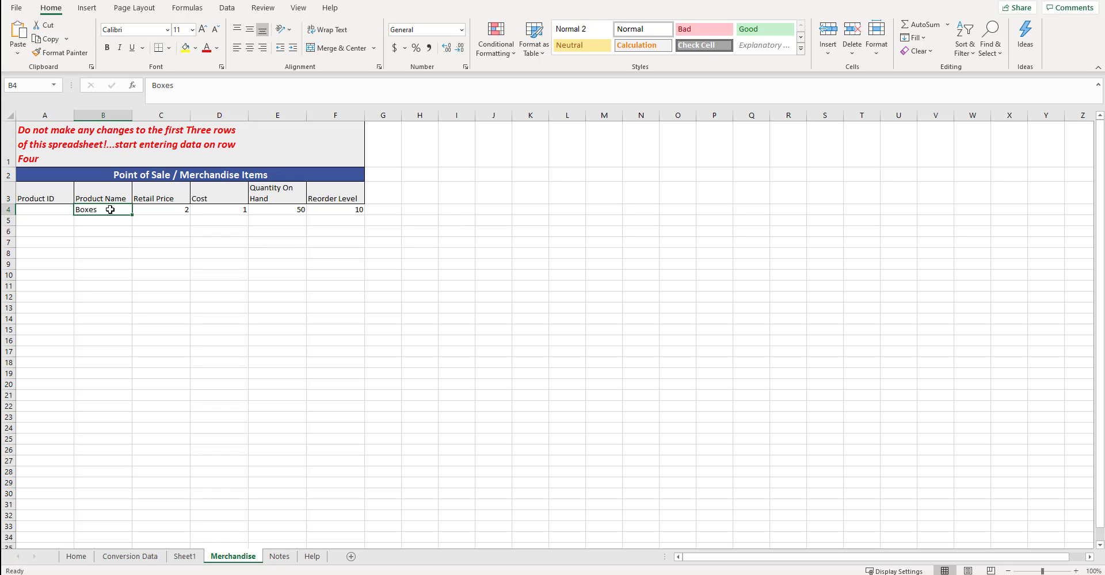
{"action": "key", "text": "ctrl+Page_Down"}
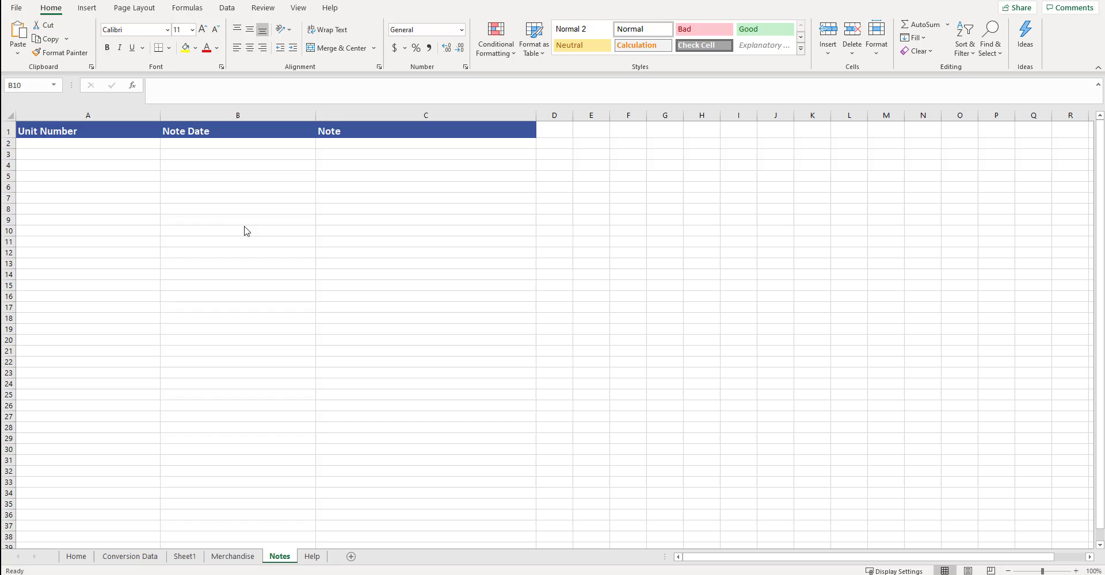
Step: Fill Notes row 2 with unit 100, date 11/22/2018 and note 'Called this person'
{"action": "left_click", "coordinate": [87, 145]}
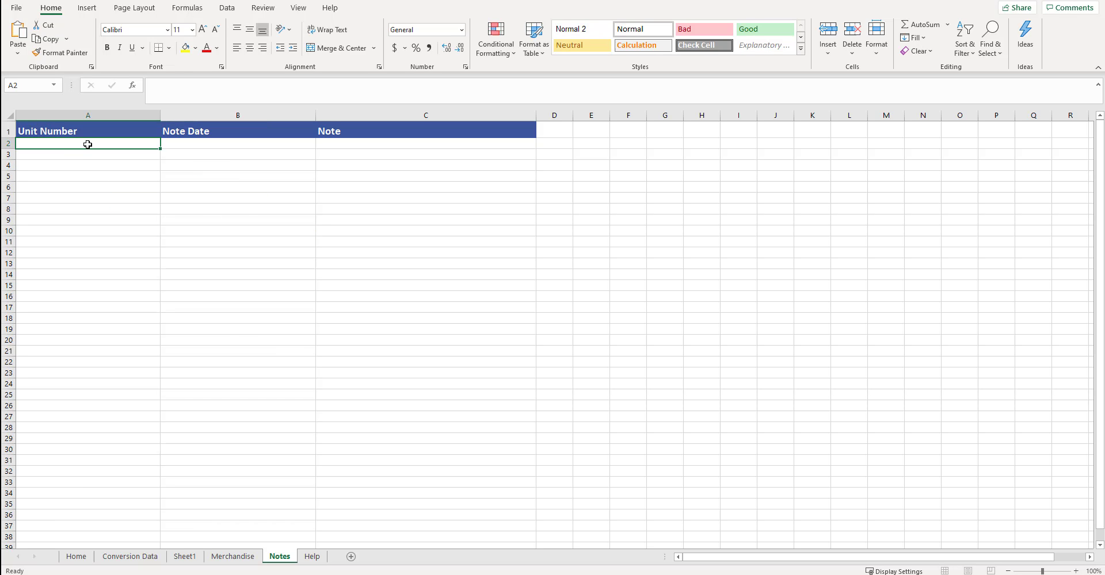
{"action": "type", "text": "100"}
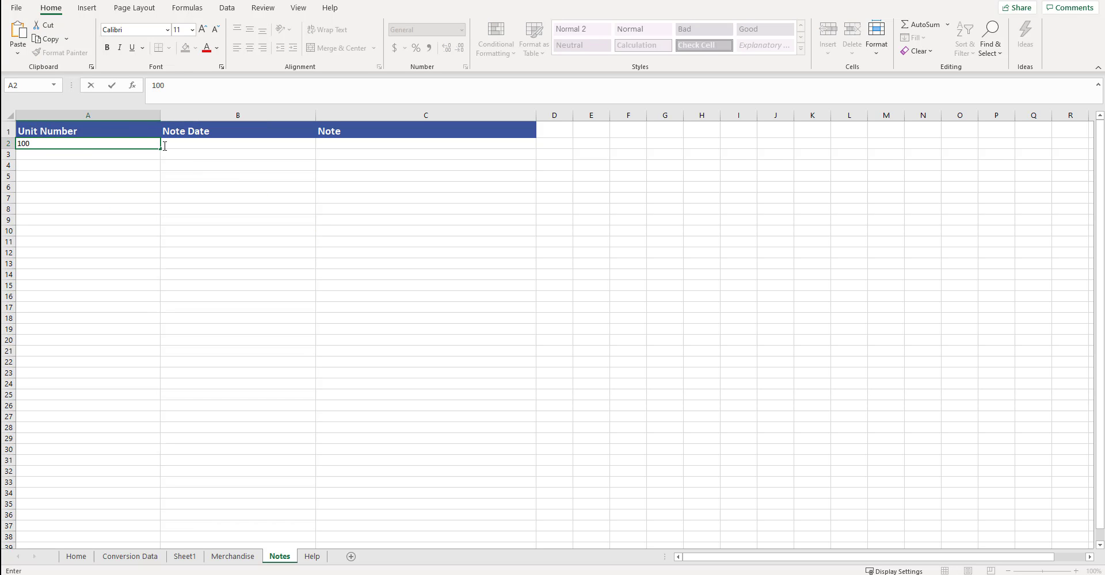
{"action": "left_click", "coordinate": [191, 146]}
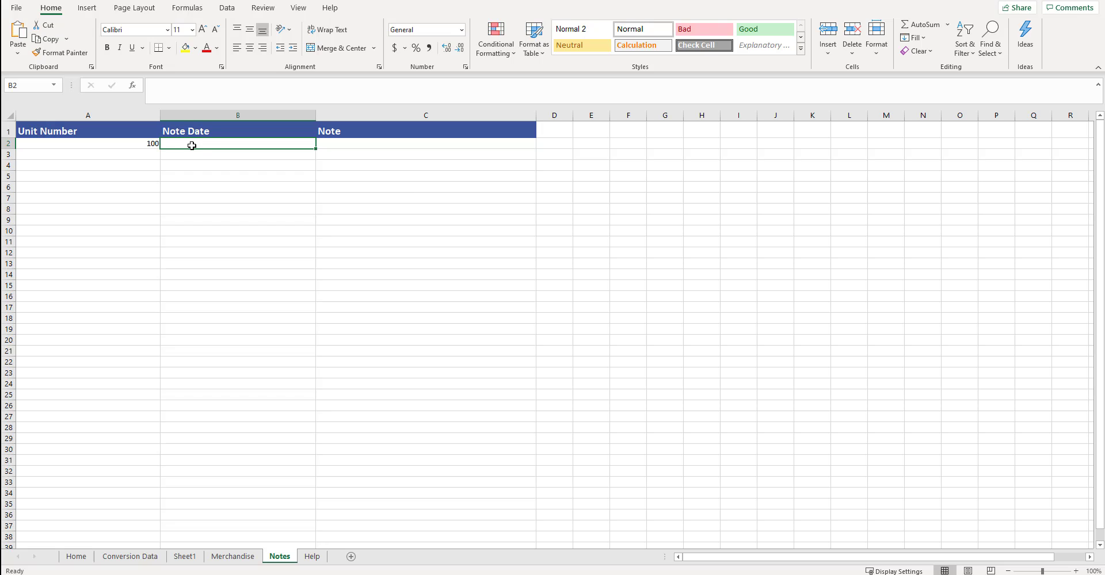
{"action": "type", "text": "11"}
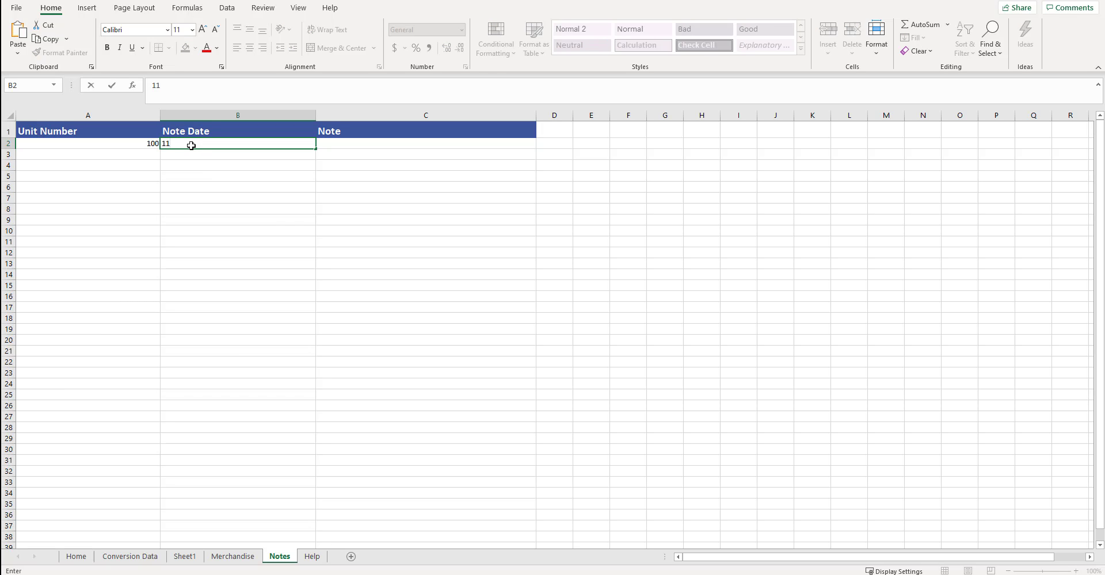
{"action": "type", "text": "/22/2018"}
{"action": "left_click", "coordinate": [346, 145]}
{"action": "double_click", "coordinate": [346, 145]}
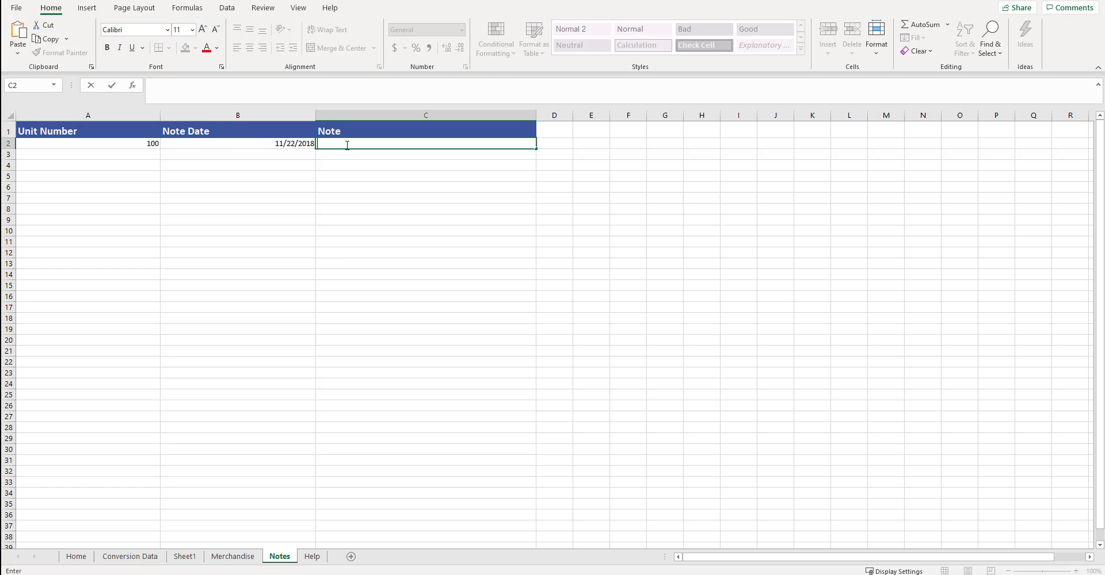
{"action": "type", "text": "Called this person"}
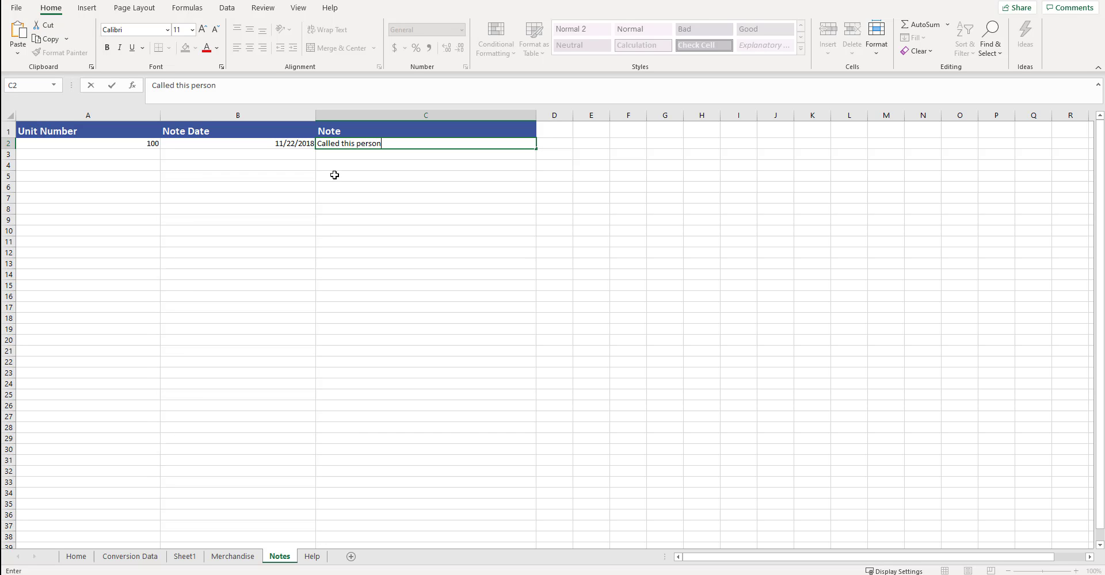
{"action": "left_click", "coordinate": [332, 154]}
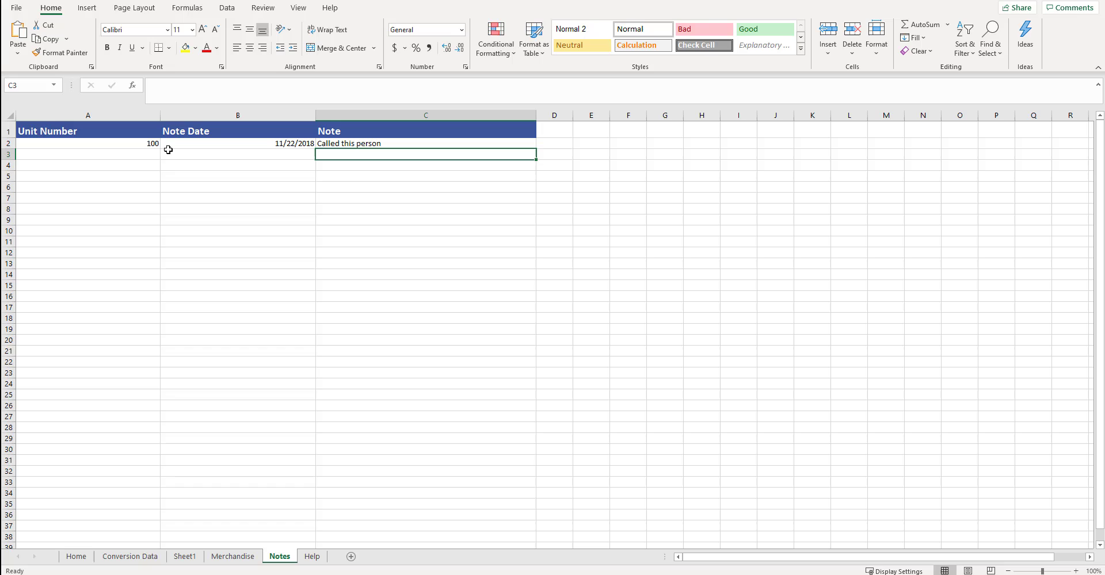